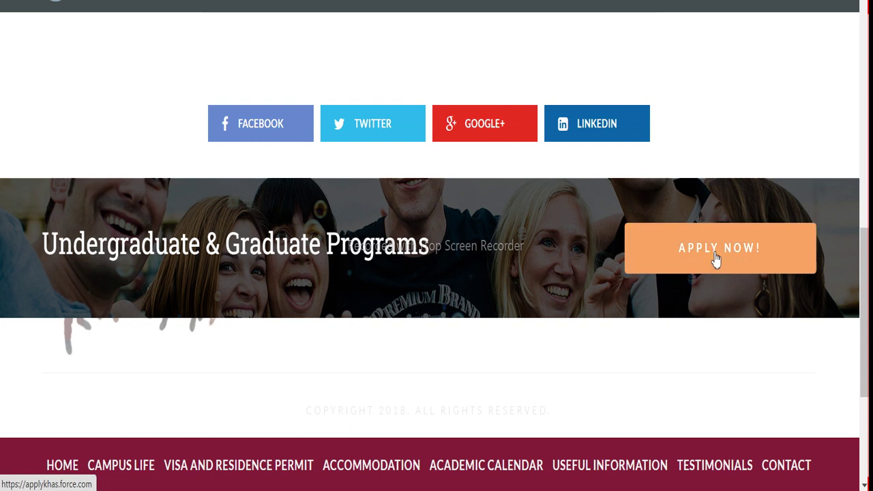
Start a new application, pick the Fall 2022 term and continue
{"action": "left_click", "coordinate": [720, 247]}
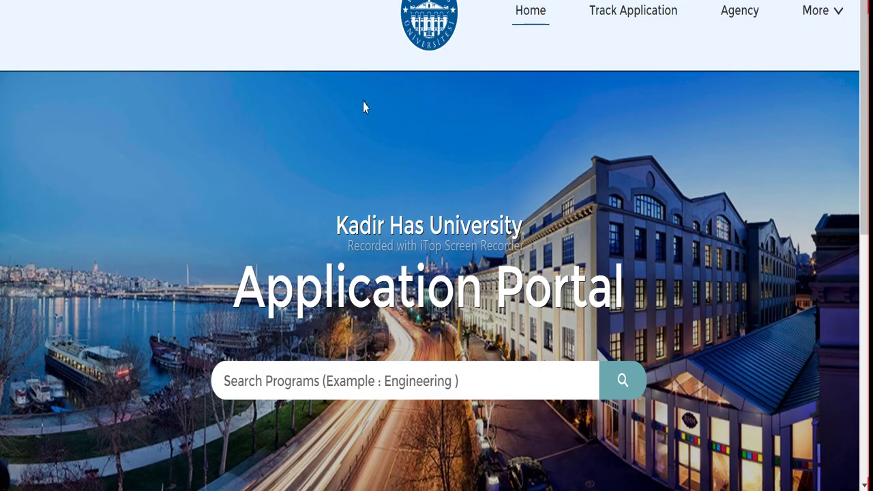
{"action": "scroll", "coordinate": [370, 140], "scroll_direction": "down", "scroll_amount": 3}
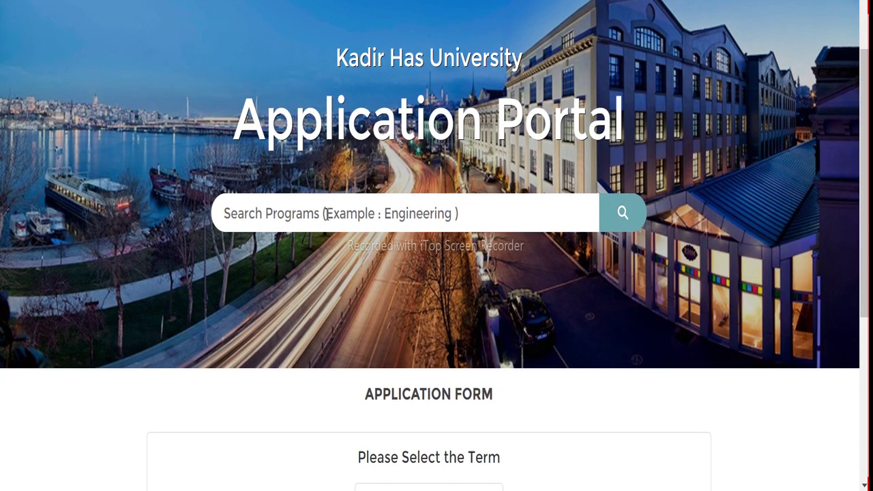
{"action": "scroll", "coordinate": [346, 201], "scroll_direction": "down", "scroll_amount": 5}
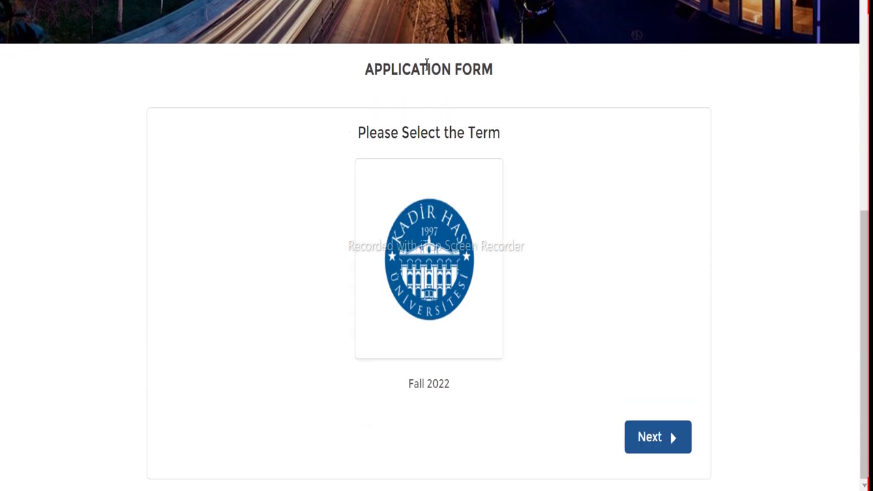
{"action": "left_click", "coordinate": [426, 291]}
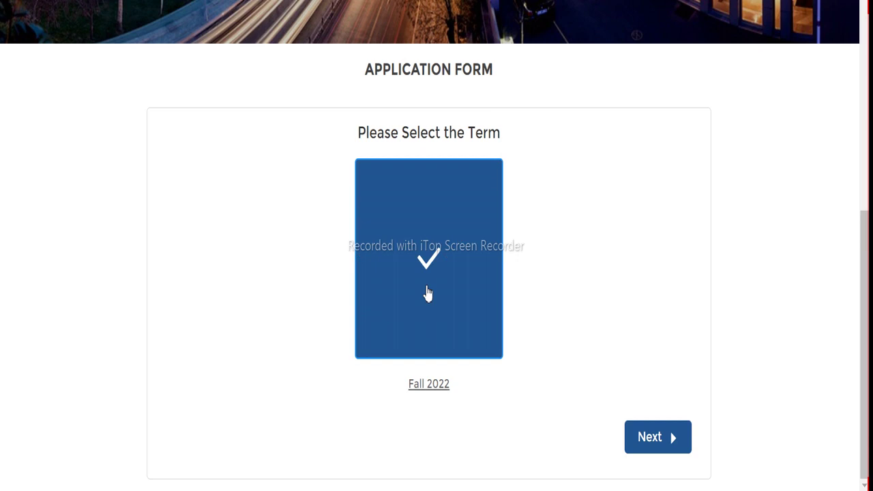
{"action": "left_click", "coordinate": [668, 451]}
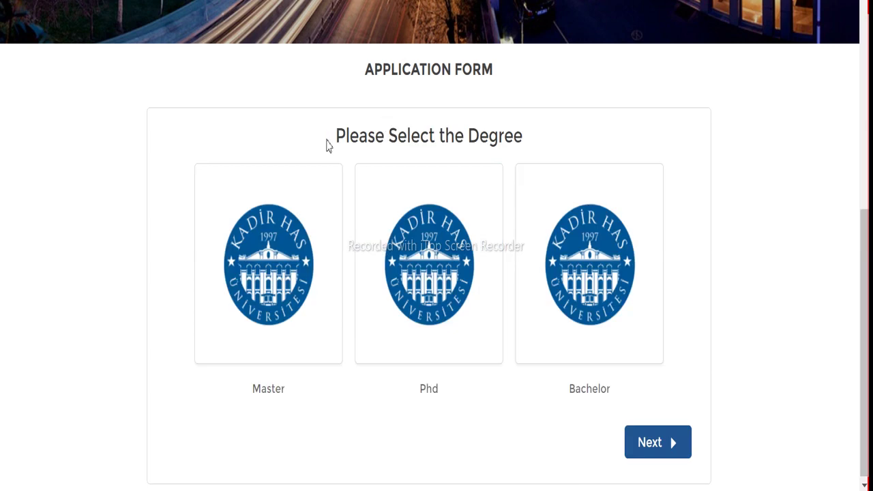
Select Master as the degree level and proceed
{"action": "left_click", "coordinate": [289, 343]}
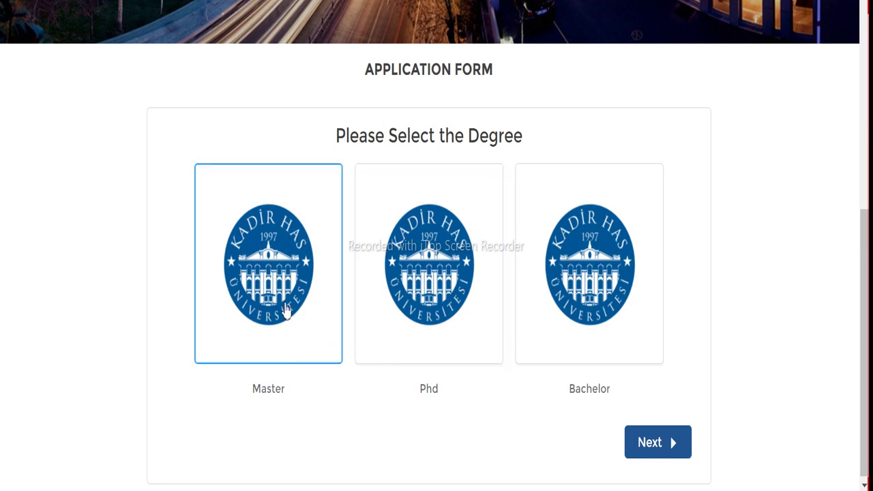
{"action": "left_click", "coordinate": [286, 308]}
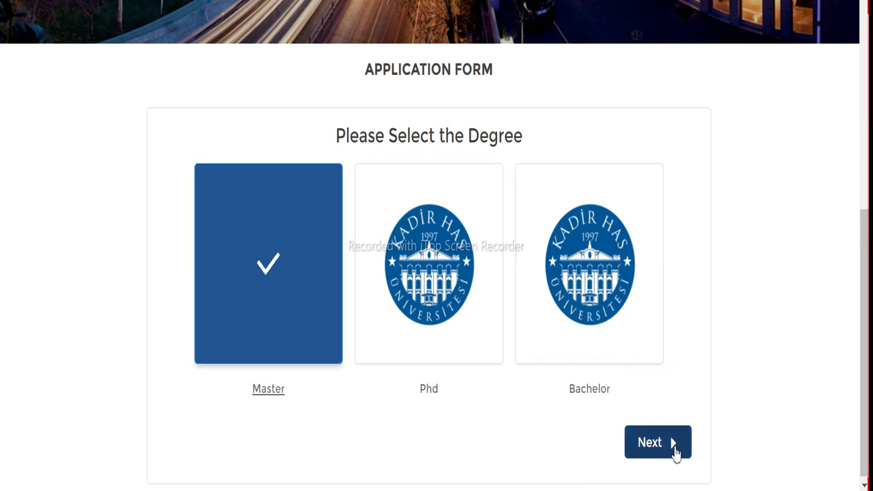
{"action": "left_click", "coordinate": [656, 448]}
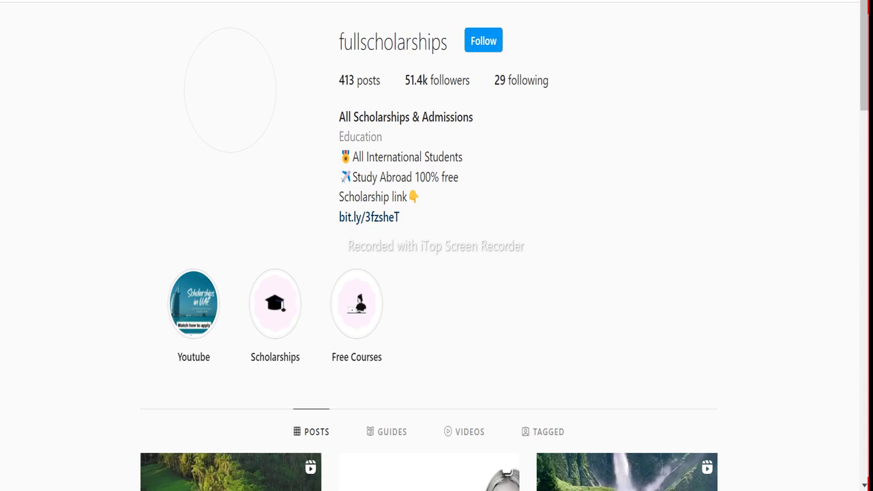
{"action": "scroll", "coordinate": [486, 83], "scroll_direction": "down", "scroll_amount": 4}
{"action": "scroll", "coordinate": [488, 88], "scroll_direction": "down", "scroll_amount": 4}
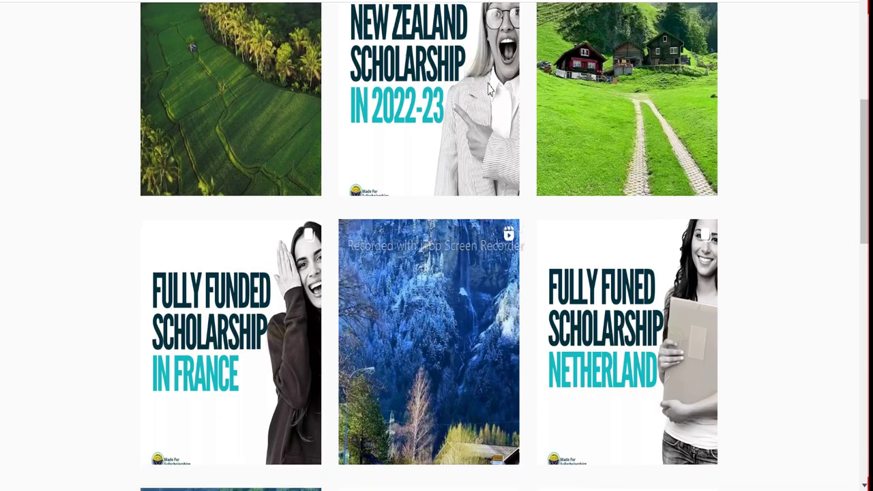
{"action": "scroll", "coordinate": [488, 89], "scroll_direction": "down", "scroll_amount": 9}
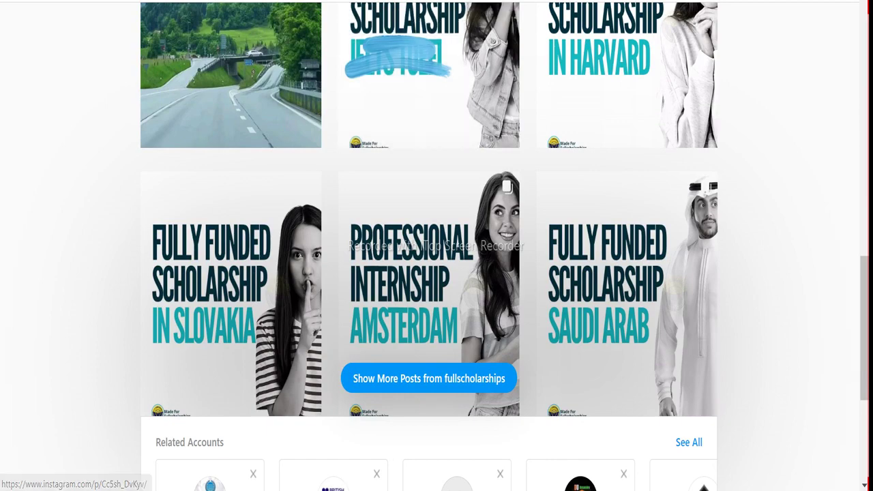
{"action": "scroll", "coordinate": [410, 121], "scroll_direction": "up", "scroll_amount": 5}
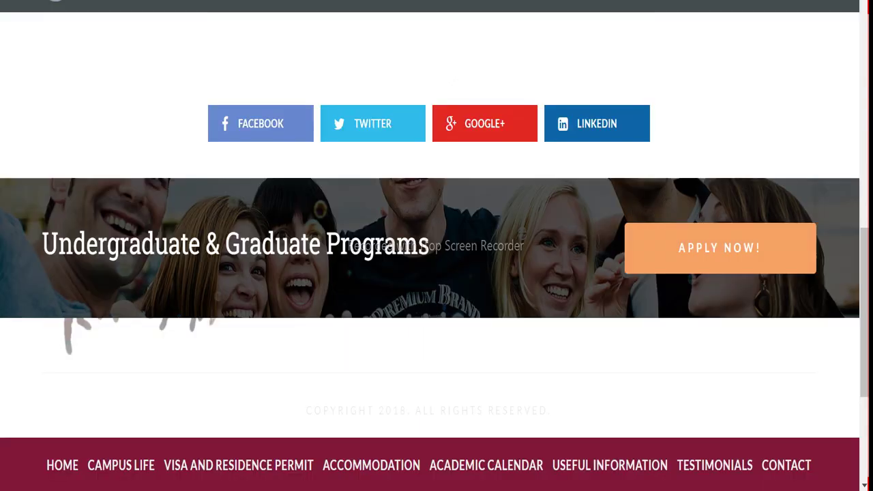
{"action": "scroll", "coordinate": [362, 167], "scroll_direction": "down", "scroll_amount": 3}
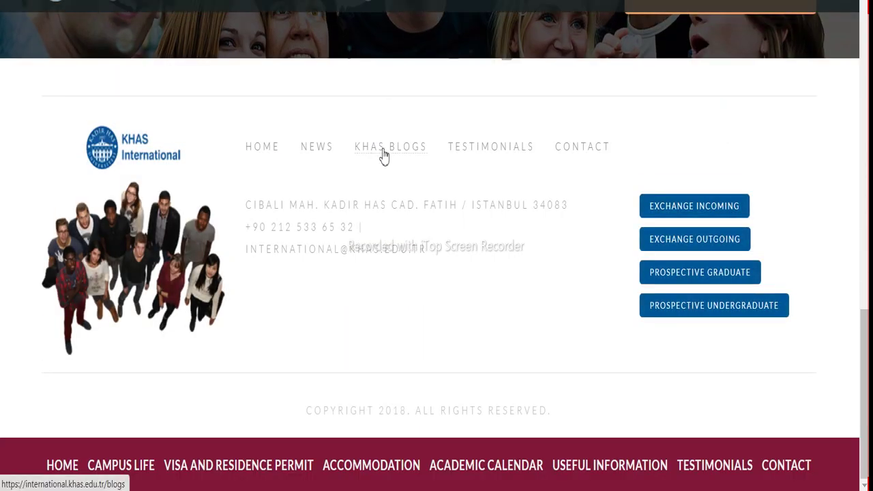
{"action": "scroll", "coordinate": [418, 156], "scroll_direction": "up", "scroll_amount": 15}
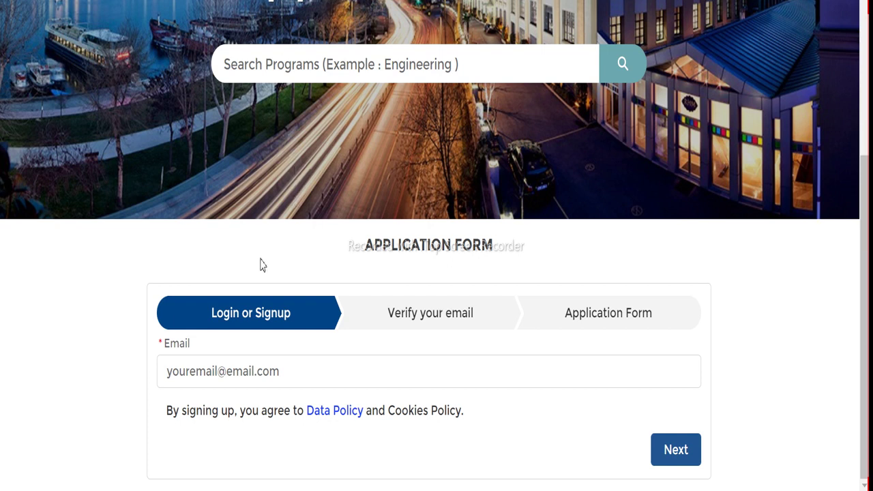
Fill the Email field with the applicant's saved address and request the verification code
{"action": "left_click", "coordinate": [258, 379]}
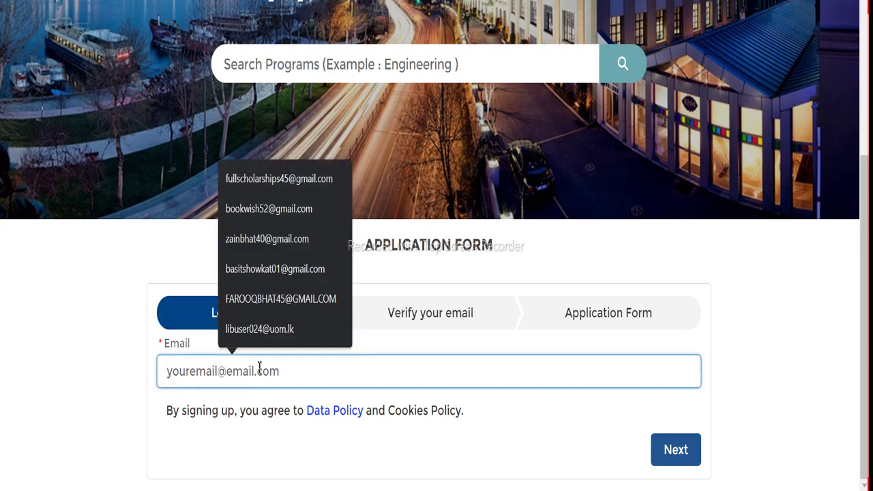
{"action": "left_click", "coordinate": [153, 263]}
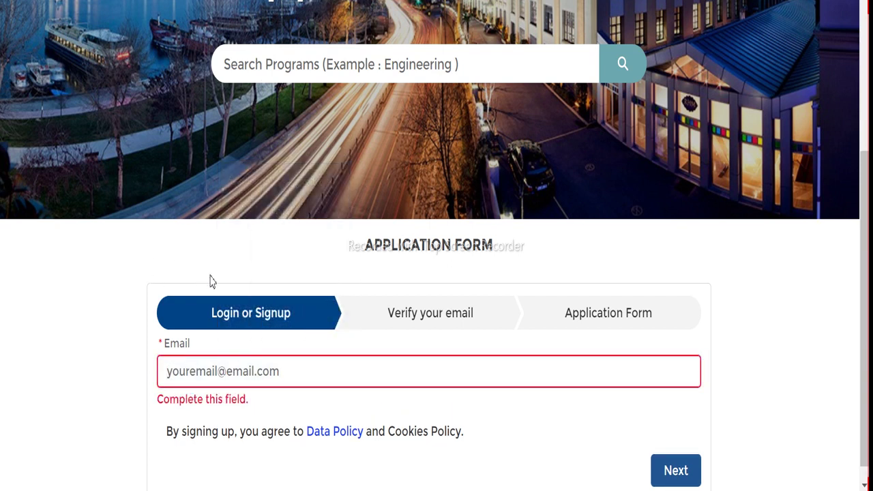
{"action": "left_click", "coordinate": [197, 328]}
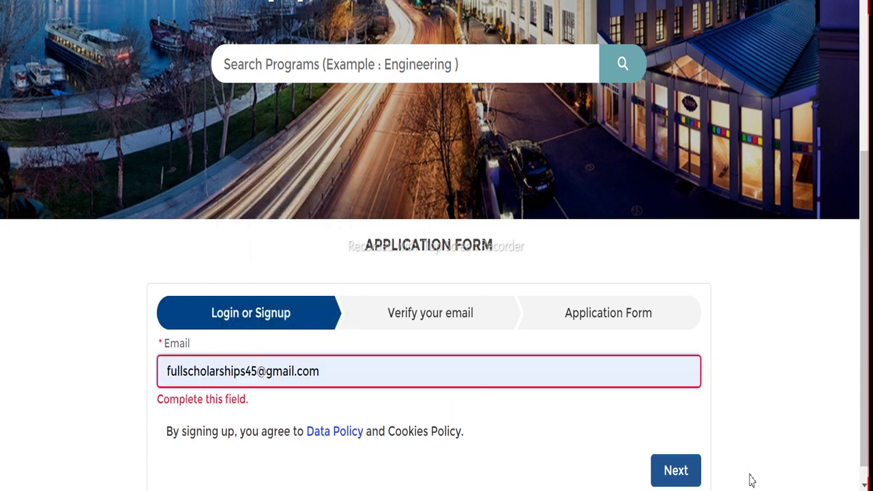
{"action": "left_click", "coordinate": [692, 478]}
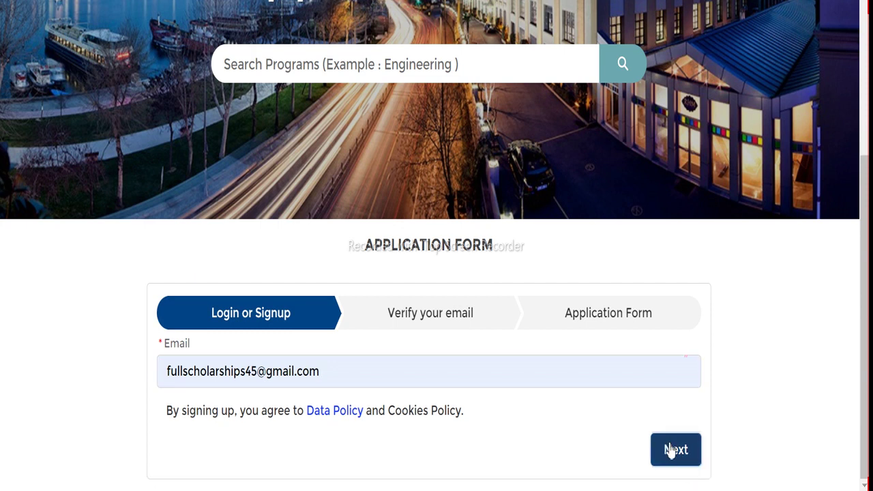
{"action": "left_click", "coordinate": [673, 451]}
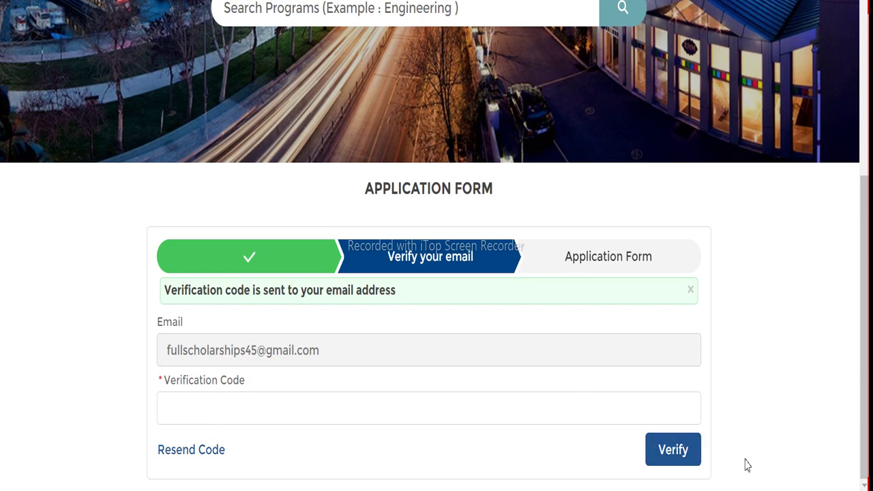
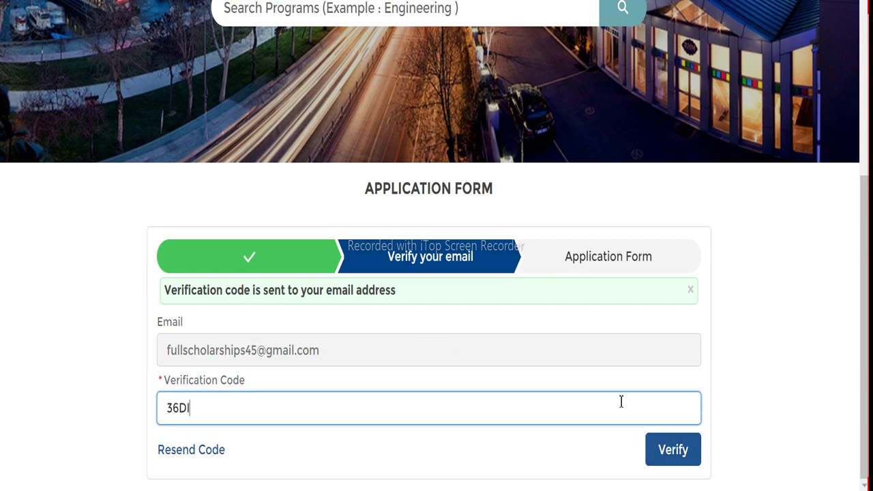
Enter the emailed verification code and verify it to reach Program Selection
{"action": "left_click", "coordinate": [658, 455]}
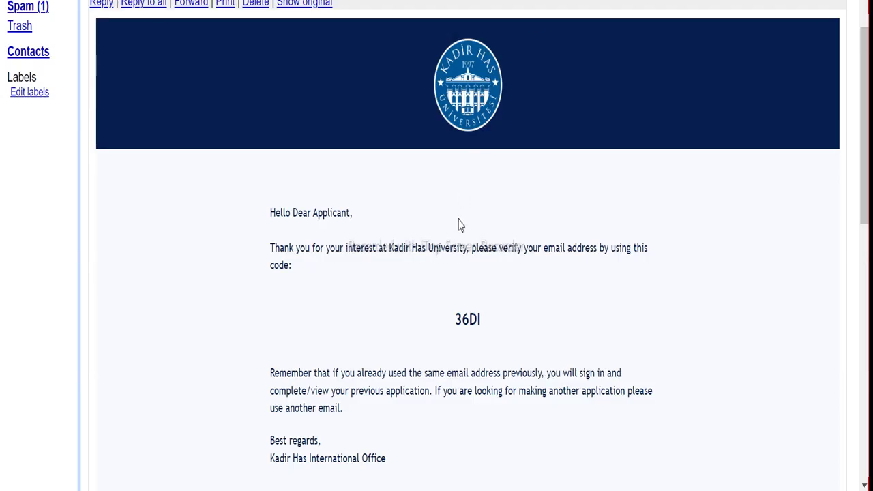
{"action": "scroll", "coordinate": [461, 227], "scroll_direction": "down", "scroll_amount": 4}
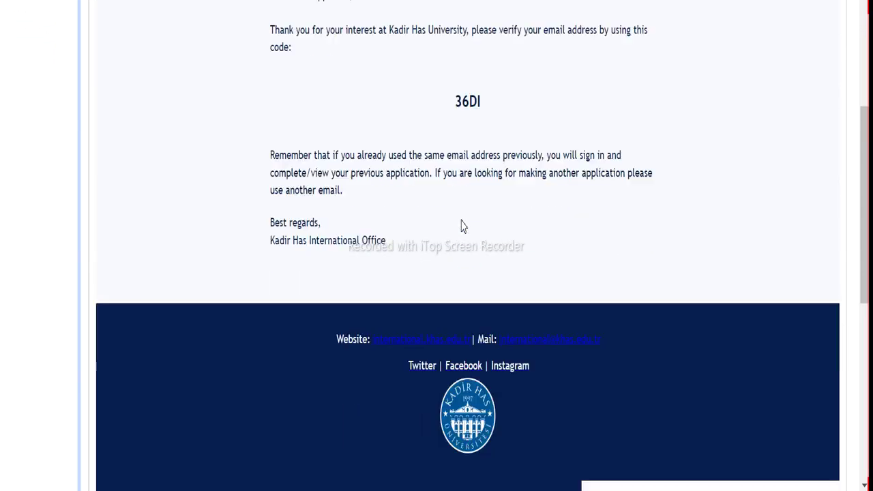
{"action": "scroll", "coordinate": [461, 226], "scroll_direction": "up", "scroll_amount": 3}
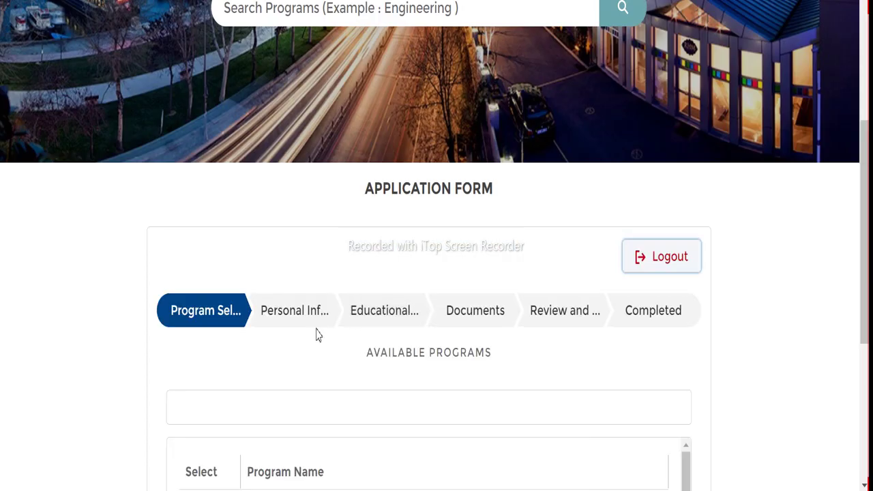
Find and select Electronics Engineering (Thesis) (Master Degree) in the program list
{"action": "scroll", "coordinate": [324, 300], "scroll_direction": "down", "scroll_amount": 1}
{"action": "scroll", "coordinate": [317, 193], "scroll_direction": "down", "scroll_amount": 1}
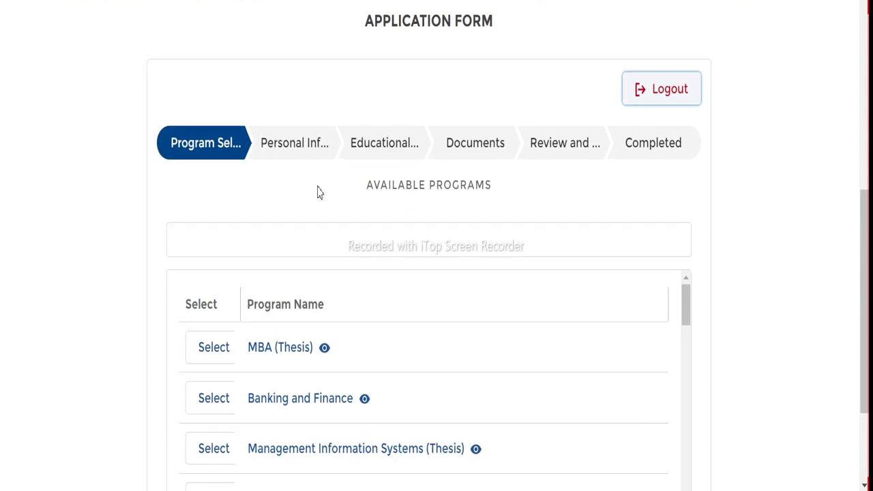
{"action": "scroll", "coordinate": [293, 188], "scroll_direction": "down", "scroll_amount": 1}
{"action": "scroll", "coordinate": [284, 187], "scroll_direction": "down", "scroll_amount": 1}
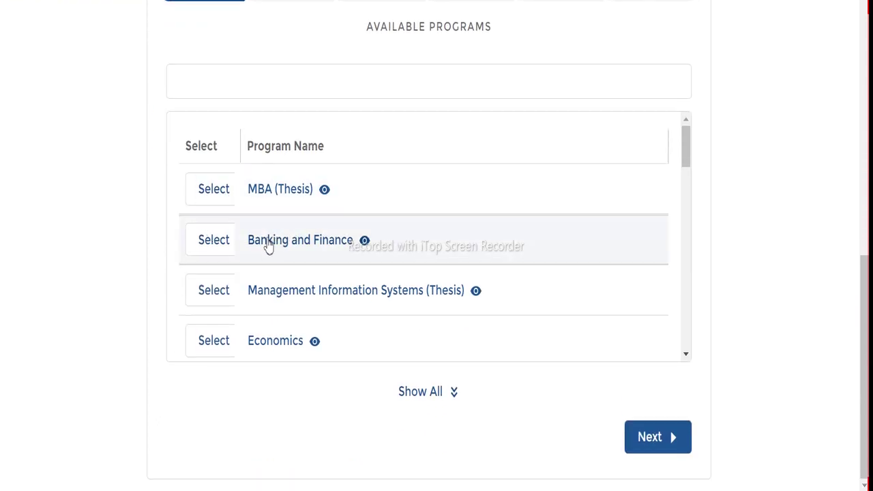
{"action": "scroll", "coordinate": [298, 288], "scroll_direction": "down", "scroll_amount": 5}
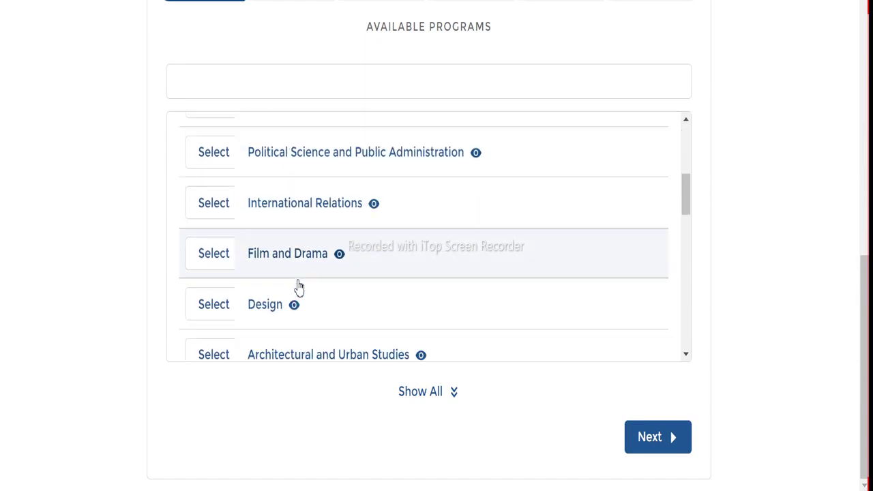
{"action": "scroll", "coordinate": [298, 285], "scroll_direction": "down", "scroll_amount": 1}
{"action": "scroll", "coordinate": [298, 281], "scroll_direction": "down", "scroll_amount": 5}
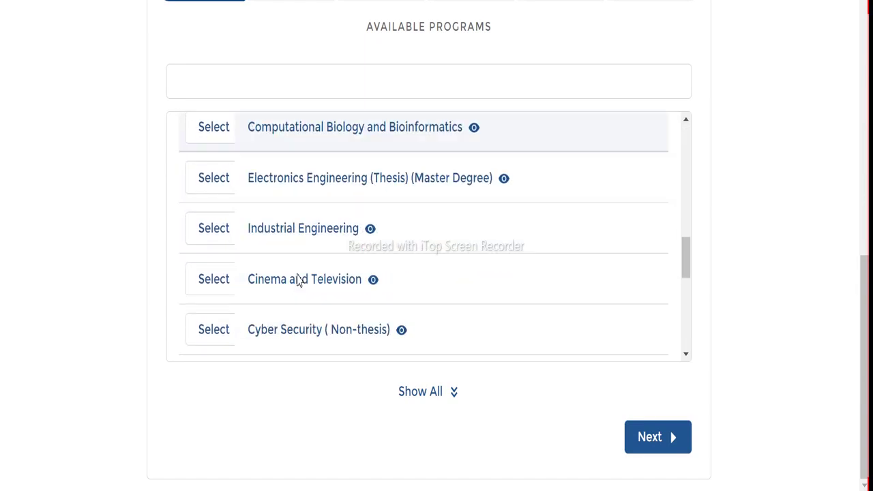
{"action": "scroll", "coordinate": [298, 281], "scroll_direction": "down", "scroll_amount": 2}
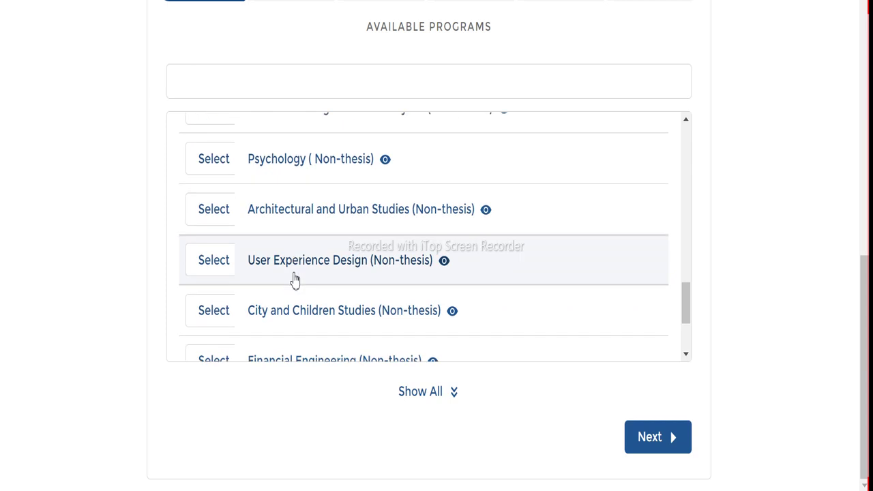
{"action": "scroll", "coordinate": [292, 278], "scroll_direction": "up", "scroll_amount": 6}
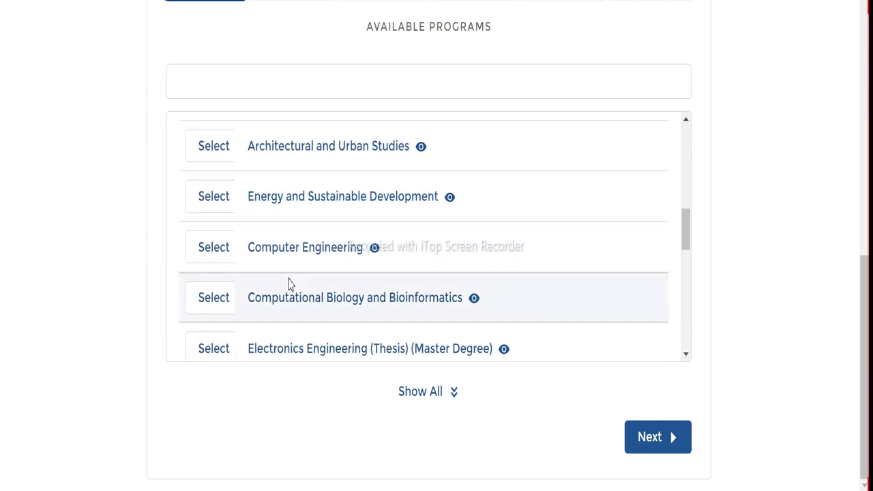
{"action": "scroll", "coordinate": [289, 284], "scroll_direction": "down", "scroll_amount": 1}
{"action": "scroll", "coordinate": [282, 253], "scroll_direction": "up", "scroll_amount": 6}
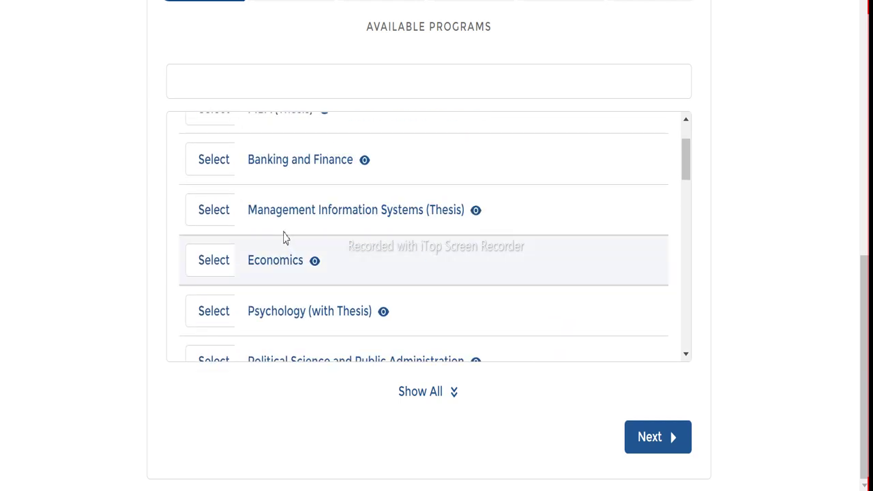
{"action": "scroll", "coordinate": [282, 239], "scroll_direction": "up", "scroll_amount": 2}
{"action": "scroll", "coordinate": [285, 242], "scroll_direction": "down", "scroll_amount": 8}
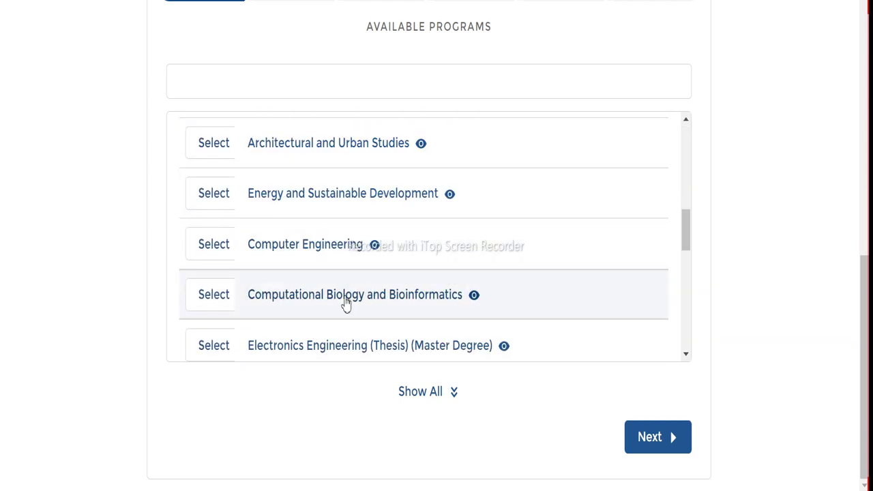
{"action": "scroll", "coordinate": [287, 287], "scroll_direction": "down", "scroll_amount": 1}
{"action": "left_click", "coordinate": [222, 268]}
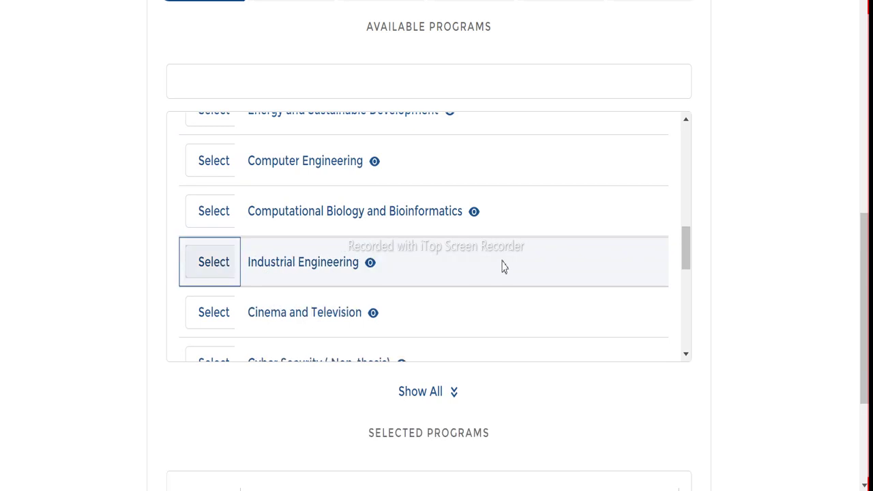
Attempt to add Industrial Engineering as a second program and check a program's details
{"action": "scroll", "coordinate": [343, 205], "scroll_direction": "down", "scroll_amount": 2}
{"action": "scroll", "coordinate": [347, 198], "scroll_direction": "up", "scroll_amount": 1}
{"action": "left_click", "coordinate": [325, 185]}
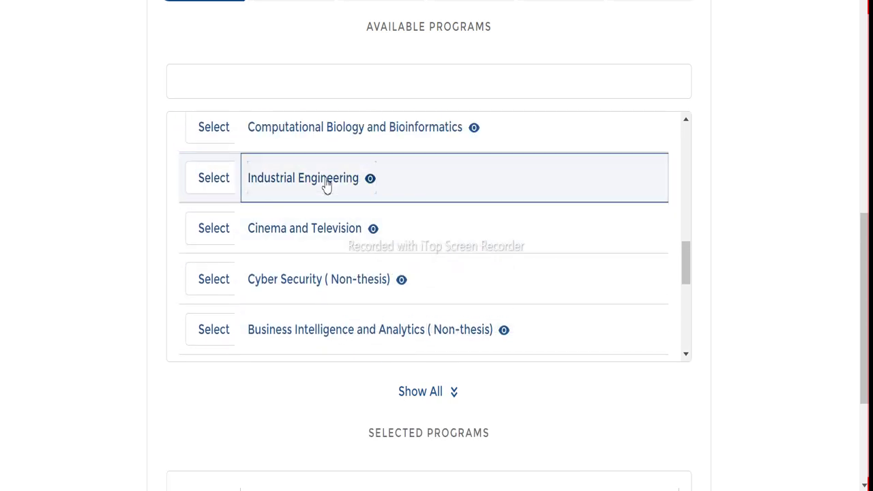
{"action": "scroll", "coordinate": [544, 282], "scroll_direction": "down", "scroll_amount": 2}
{"action": "scroll", "coordinate": [512, 290], "scroll_direction": "up", "scroll_amount": 2}
{"action": "left_click", "coordinate": [224, 179]}
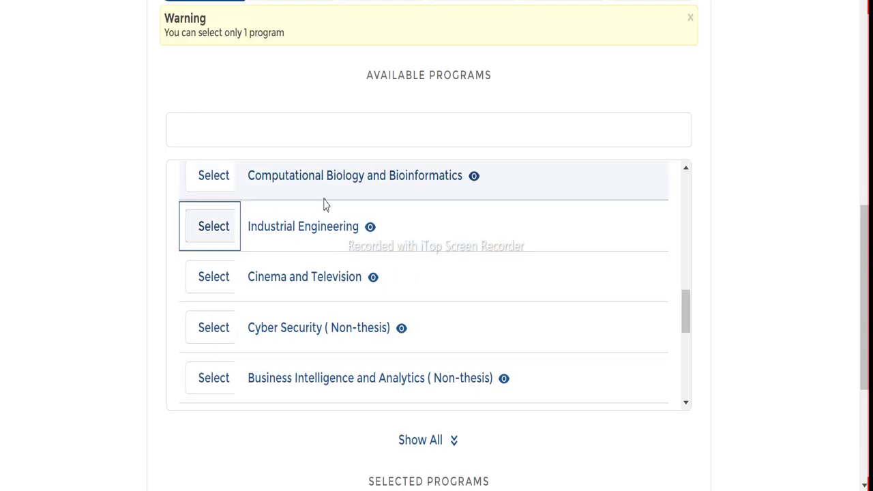
{"action": "scroll", "coordinate": [317, 242], "scroll_direction": "up", "scroll_amount": 2}
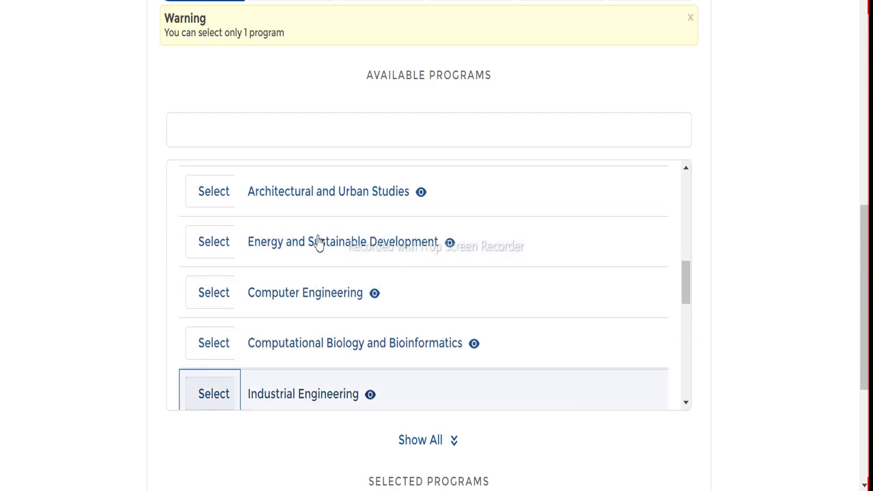
{"action": "left_click", "coordinate": [317, 243]}
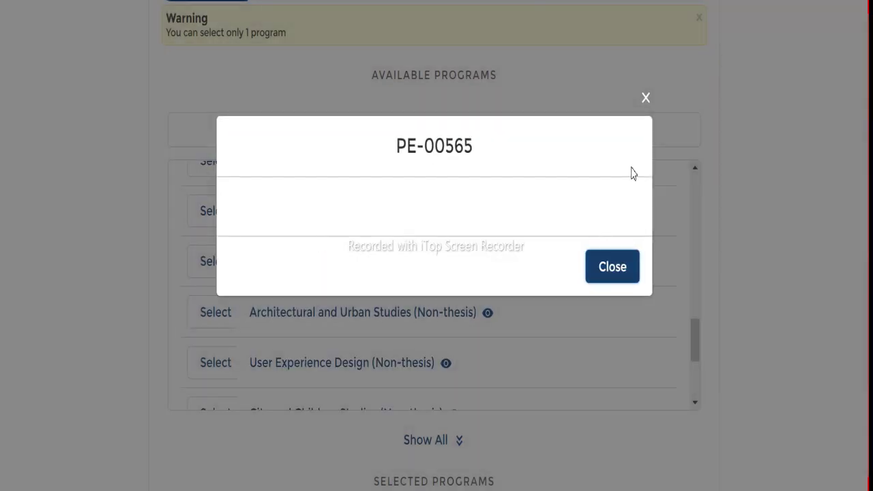
{"action": "left_click", "coordinate": [624, 267]}
Retry adding Industrial Engineering, then proceed with Electronics Engineering as the only program
{"action": "scroll", "coordinate": [284, 302], "scroll_direction": "up", "scroll_amount": 4}
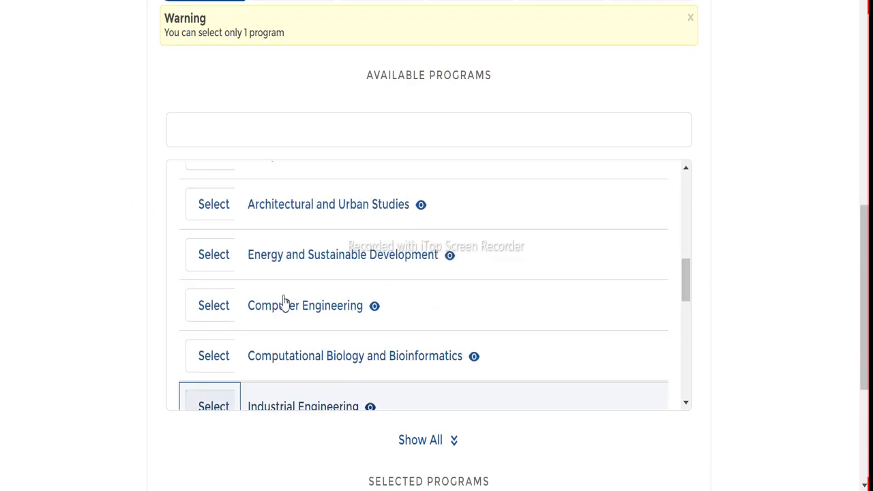
{"action": "scroll", "coordinate": [289, 300], "scroll_direction": "down", "scroll_amount": 6}
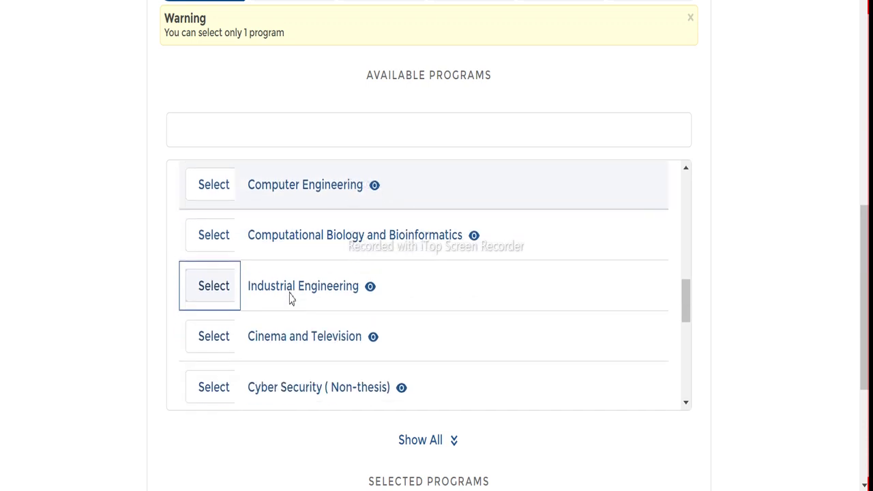
{"action": "scroll", "coordinate": [289, 298], "scroll_direction": "up", "scroll_amount": 10}
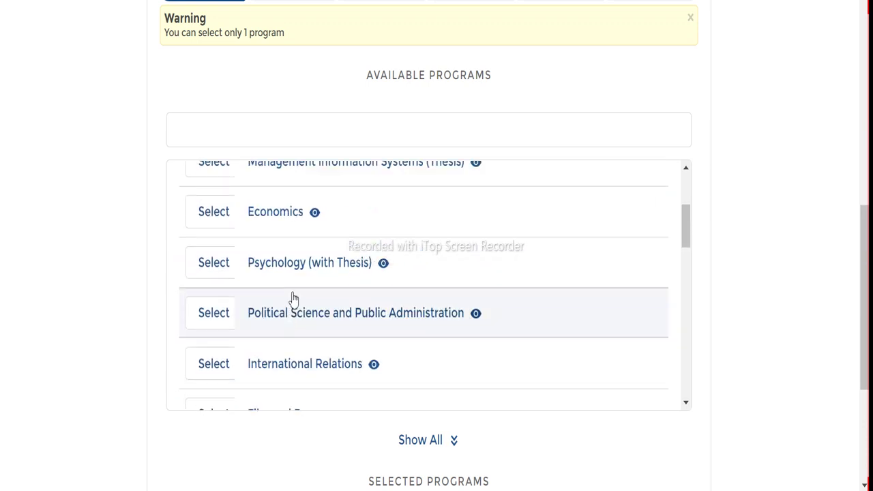
{"action": "scroll", "coordinate": [293, 299], "scroll_direction": "down", "scroll_amount": 7}
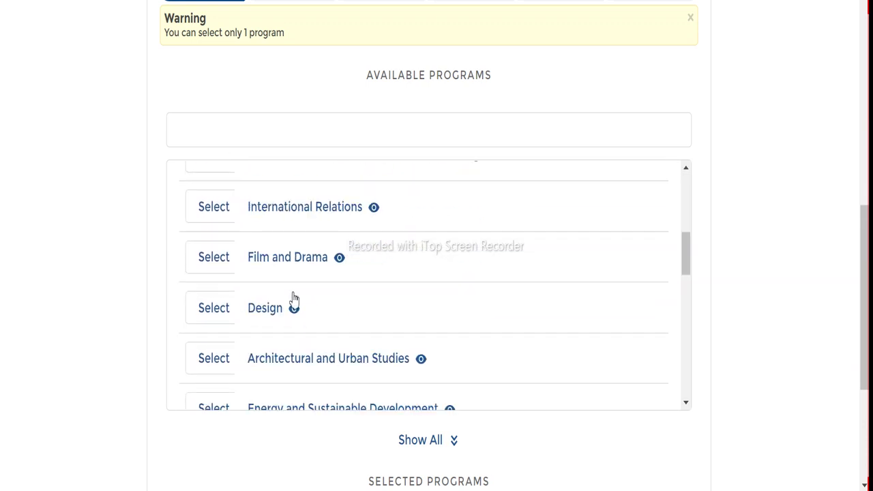
{"action": "scroll", "coordinate": [295, 298], "scroll_direction": "down", "scroll_amount": 5}
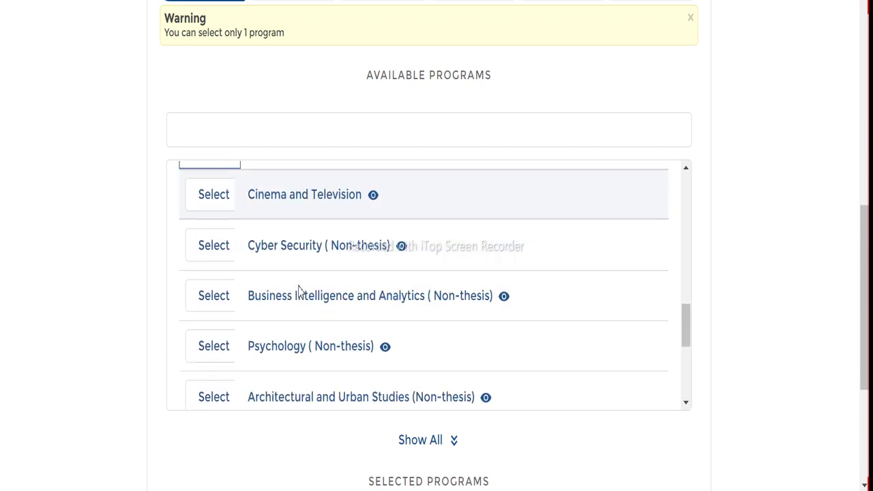
{"action": "scroll", "coordinate": [298, 291], "scroll_direction": "down", "scroll_amount": 4}
{"action": "scroll", "coordinate": [298, 291], "scroll_direction": "down", "scroll_amount": 1}
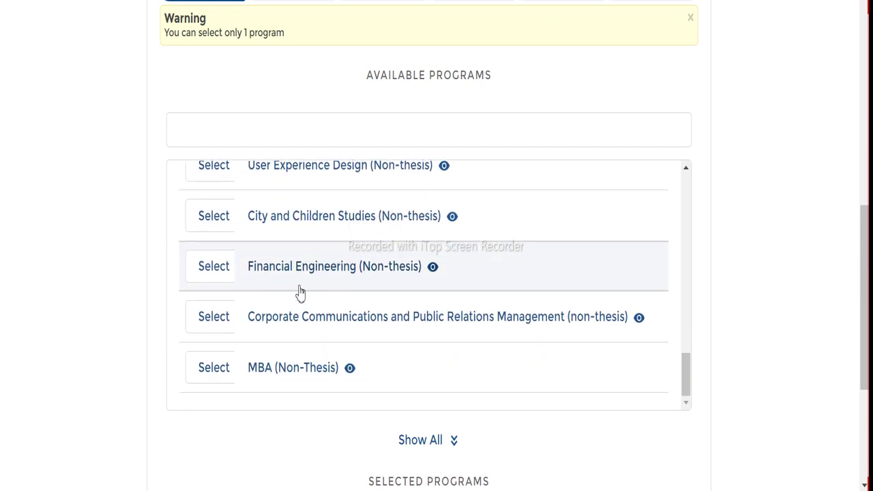
{"action": "scroll", "coordinate": [298, 291], "scroll_direction": "up", "scroll_amount": 5}
{"action": "scroll", "coordinate": [298, 291], "scroll_direction": "up", "scroll_amount": 3}
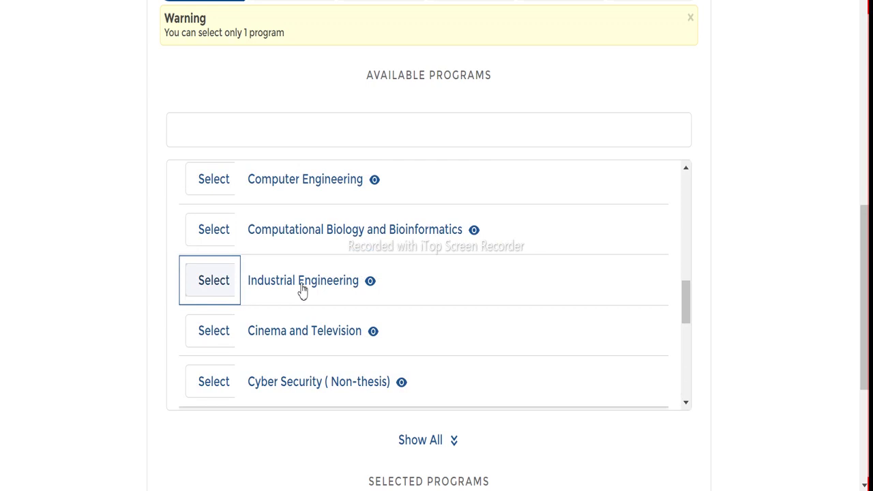
{"action": "left_click", "coordinate": [220, 287]}
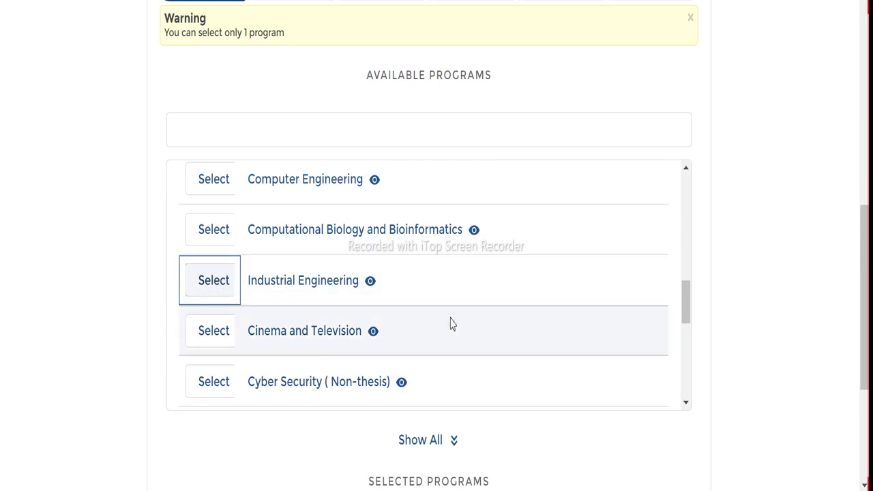
{"action": "scroll", "coordinate": [450, 321], "scroll_direction": "down", "scroll_amount": 4}
{"action": "scroll", "coordinate": [450, 324], "scroll_direction": "down", "scroll_amount": 7}
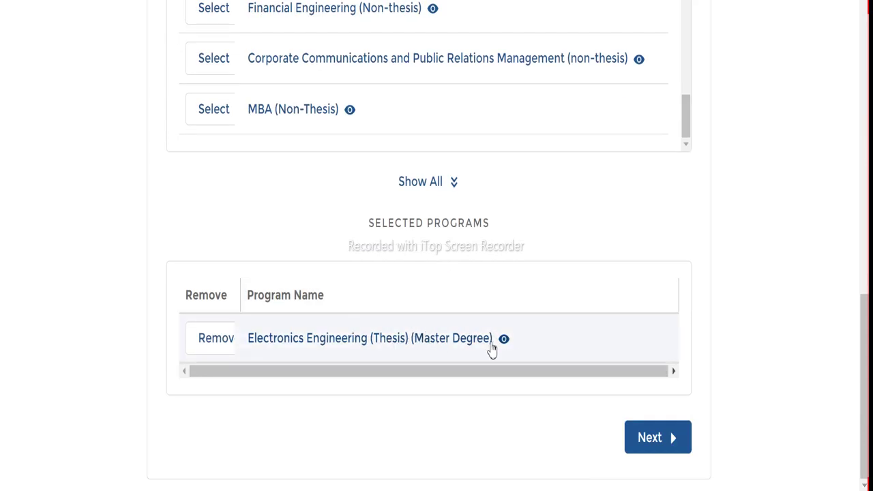
{"action": "left_click", "coordinate": [639, 436]}
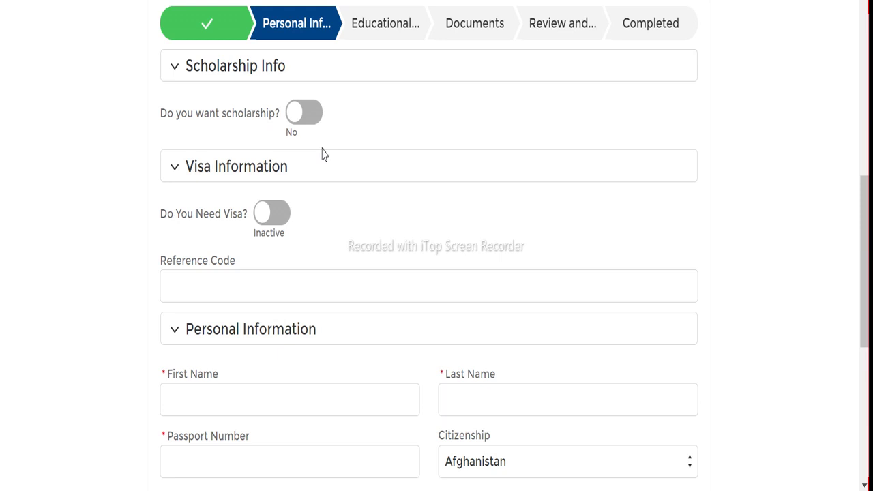
Turn on the scholarship and visa requests and choose India as the visa applying country
{"action": "left_click", "coordinate": [297, 114]}
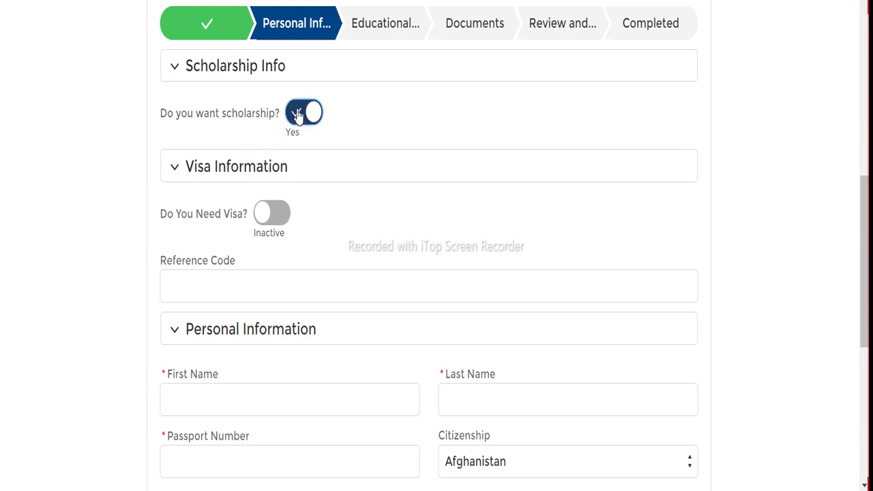
{"action": "scroll", "coordinate": [250, 225], "scroll_direction": "down", "scroll_amount": 1}
{"action": "scroll", "coordinate": [250, 224], "scroll_direction": "down", "scroll_amount": 1}
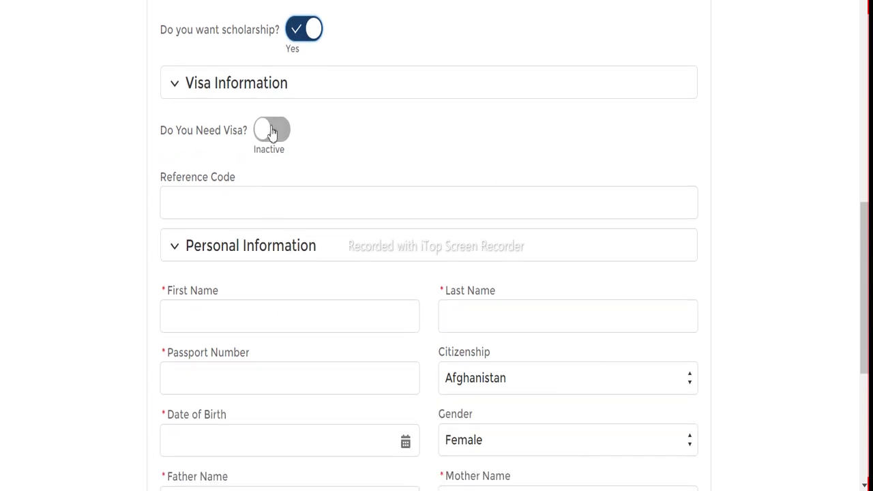
{"action": "left_click", "coordinate": [272, 129]}
{"action": "left_click", "coordinate": [252, 206]}
{"action": "scroll", "coordinate": [280, 82], "scroll_direction": "down", "scroll_amount": 15}
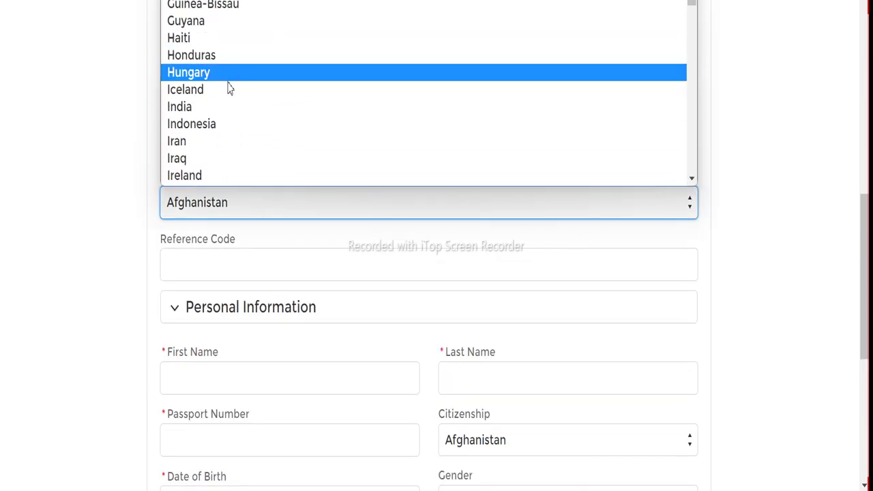
{"action": "left_click", "coordinate": [174, 107]}
{"action": "scroll", "coordinate": [224, 191], "scroll_direction": "down", "scroll_amount": 2}
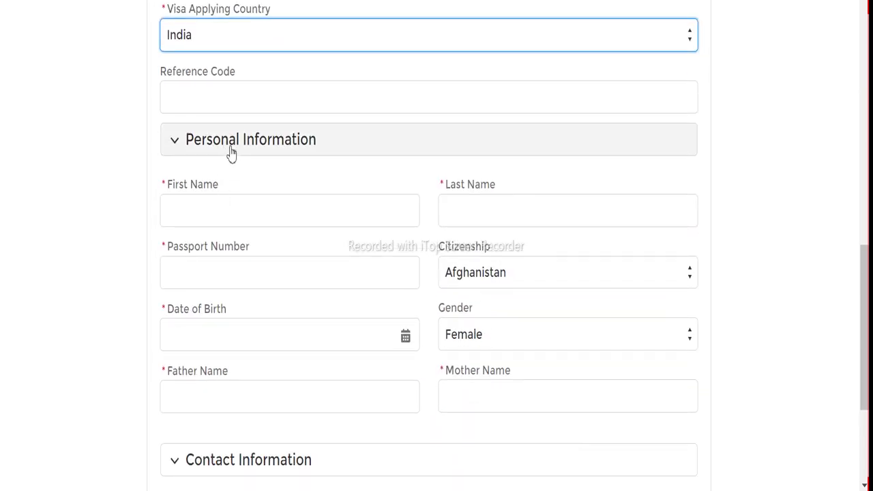
{"action": "left_click", "coordinate": [200, 213]}
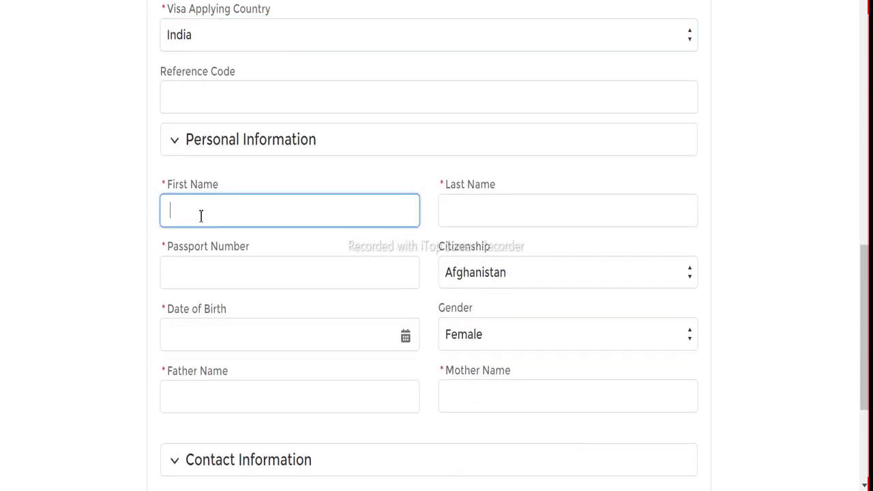
Fill in the applicant's name and passport fields and set citizenship to India
{"action": "key", "text": "Tab"}
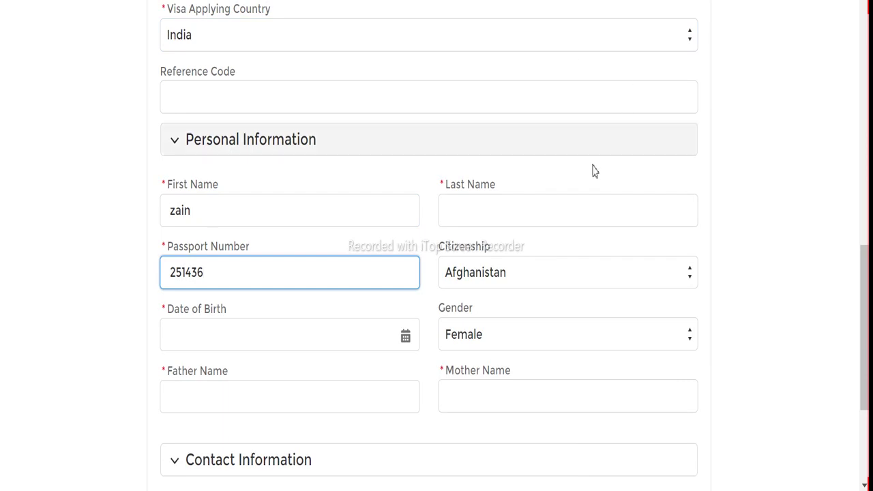
{"action": "left_click", "coordinate": [578, 220]}
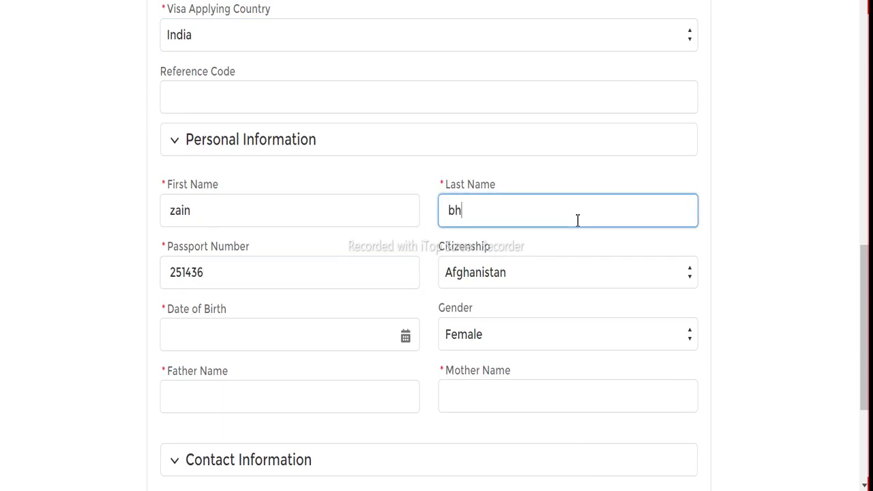
{"action": "left_click", "coordinate": [572, 266]}
{"action": "scroll", "coordinate": [519, 136], "scroll_direction": "down", "scroll_amount": 20}
{"action": "scroll", "coordinate": [476, 25], "scroll_direction": "up", "scroll_amount": 5}
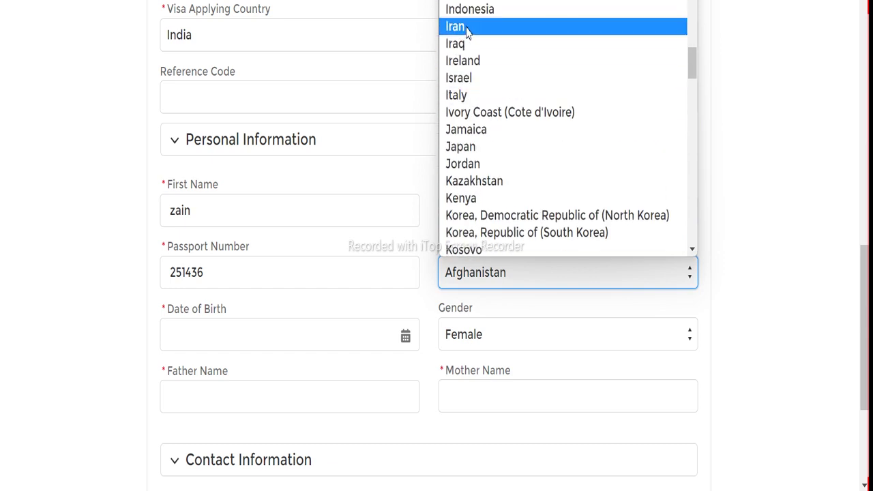
{"action": "scroll", "coordinate": [466, 65], "scroll_direction": "up", "scroll_amount": 3}
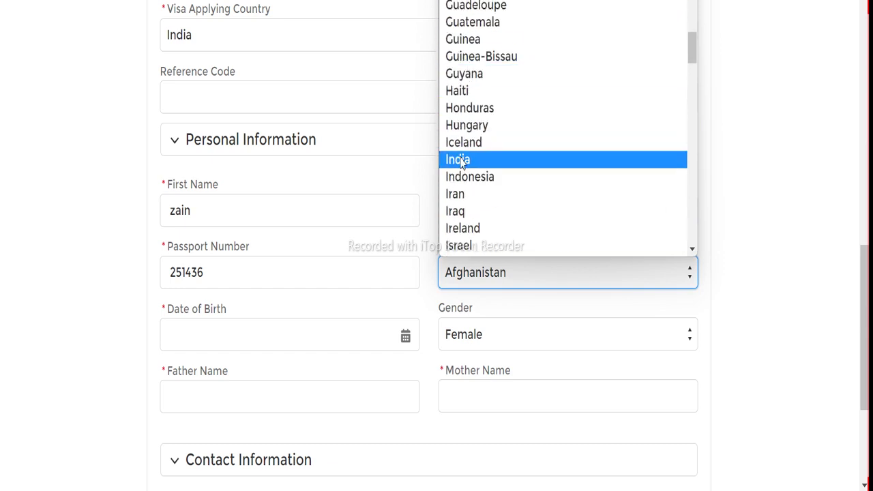
{"action": "left_click", "coordinate": [460, 158]}
{"action": "scroll", "coordinate": [294, 284], "scroll_direction": "down", "scroll_amount": 1}
Pick 1 September 1995 as the birth date in the calendar
{"action": "left_click", "coordinate": [253, 255]}
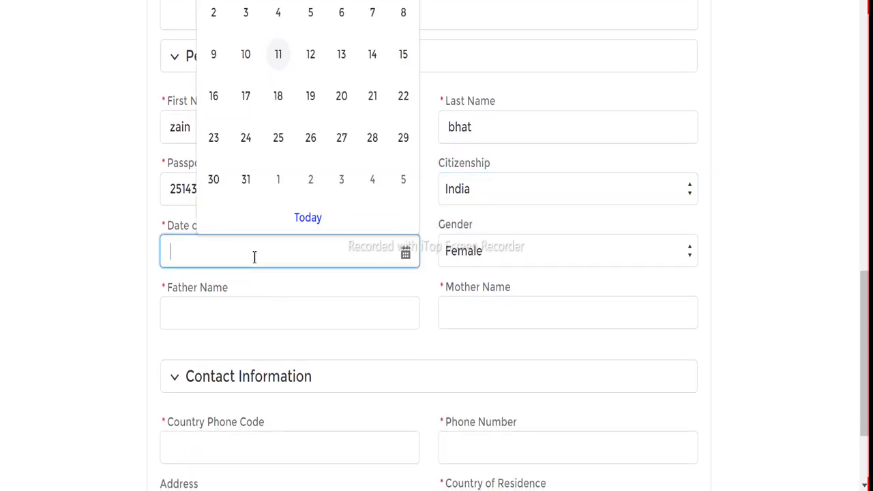
{"action": "scroll", "coordinate": [326, 137], "scroll_direction": "up", "scroll_amount": 3}
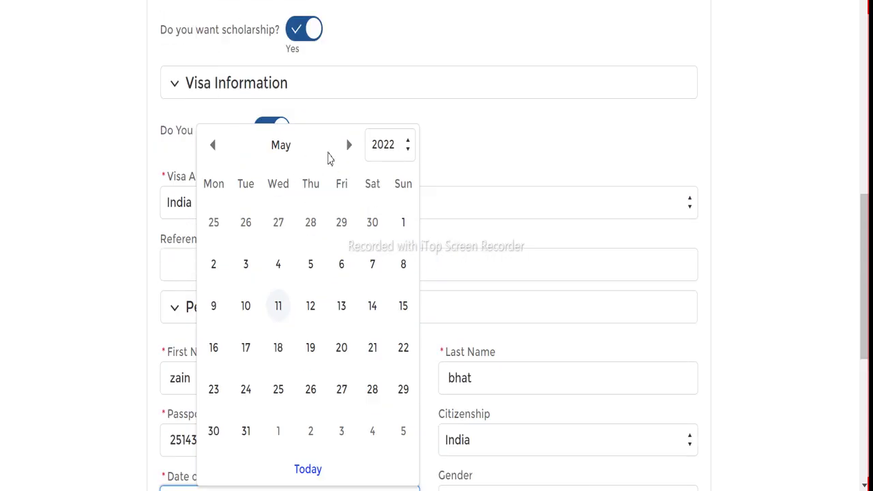
{"action": "left_click", "coordinate": [374, 153]}
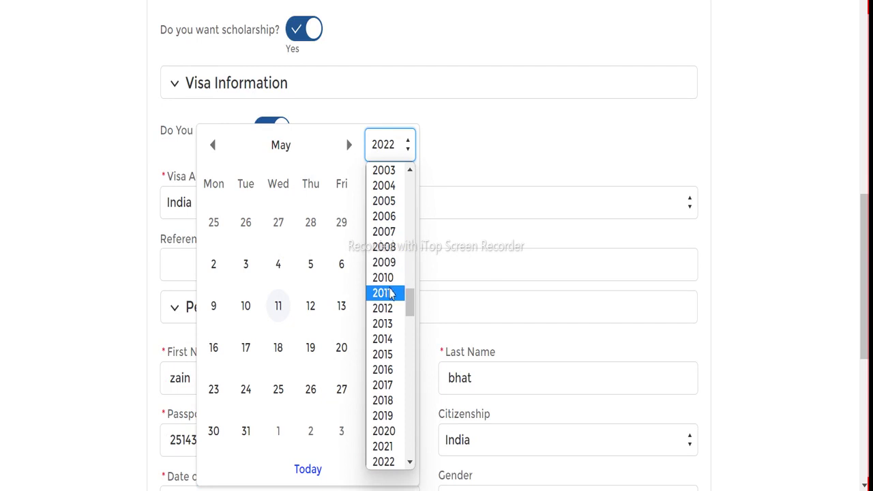
{"action": "scroll", "coordinate": [388, 290], "scroll_direction": "up", "scroll_amount": 5}
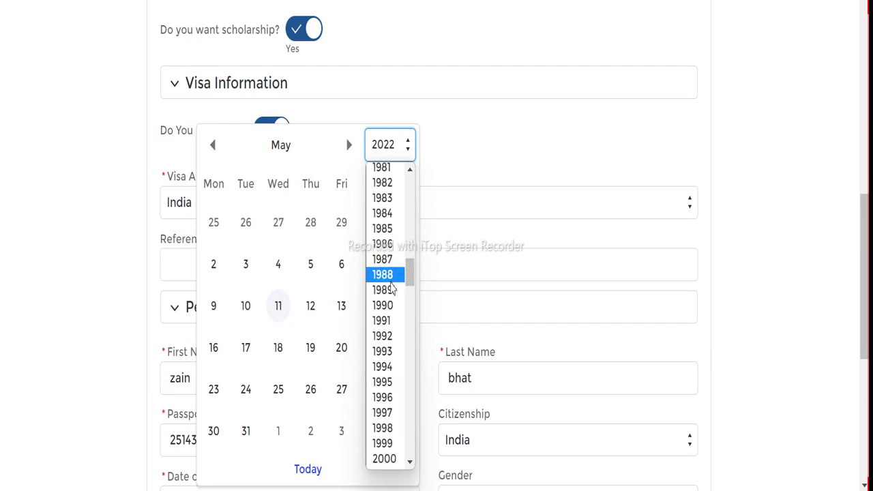
{"action": "left_click", "coordinate": [395, 388]}
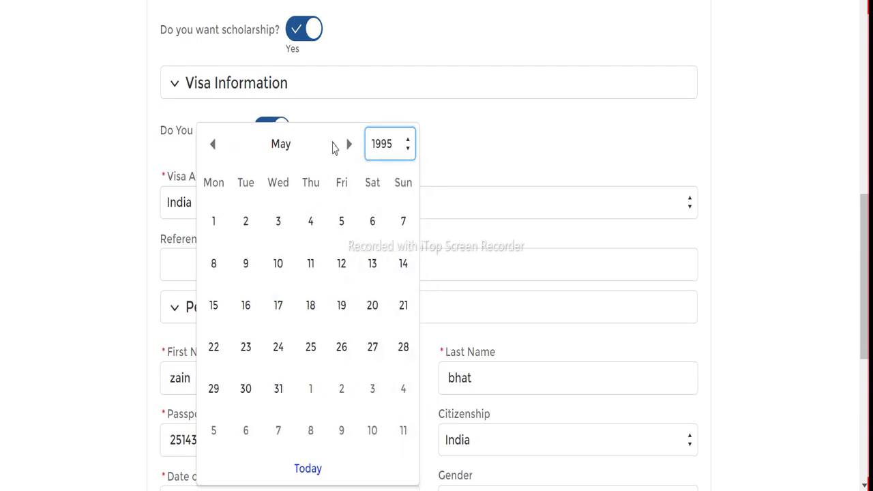
{"action": "left_click", "coordinate": [349, 144]}
{"action": "left_click", "coordinate": [349, 144]}
{"action": "left_click", "coordinate": [349, 144]}
{"action": "left_click", "coordinate": [348, 144]}
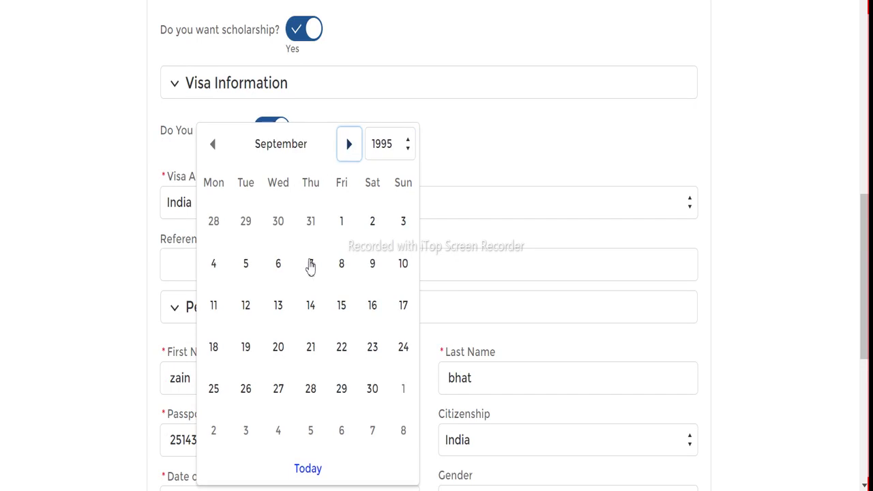
{"action": "left_click", "coordinate": [341, 225]}
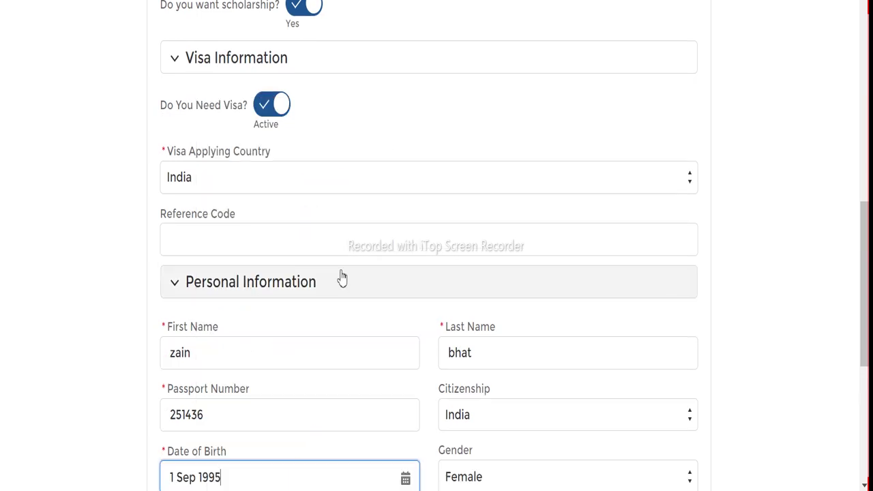
{"action": "scroll", "coordinate": [355, 281], "scroll_direction": "down", "scroll_amount": 2}
Enter the father's and mother's names
{"action": "scroll", "coordinate": [440, 338], "scroll_direction": "down", "scroll_amount": 1}
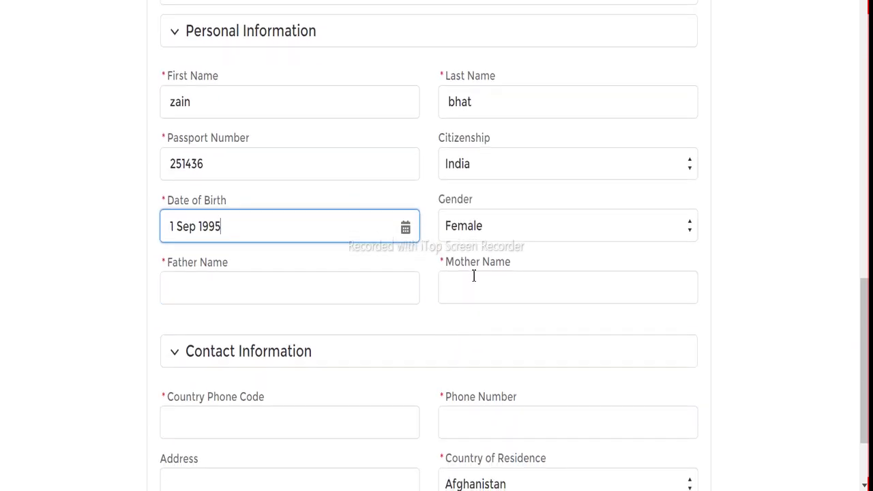
{"action": "left_click", "coordinate": [328, 291]}
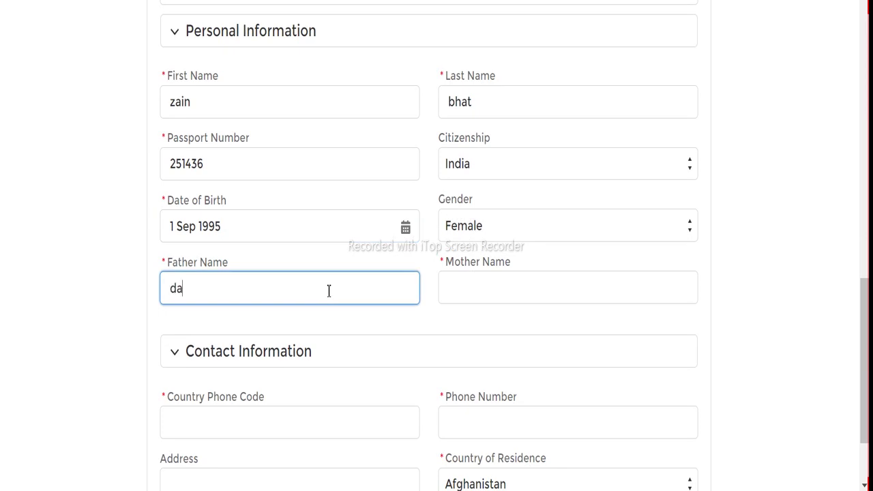
{"action": "key", "text": "Tab"}
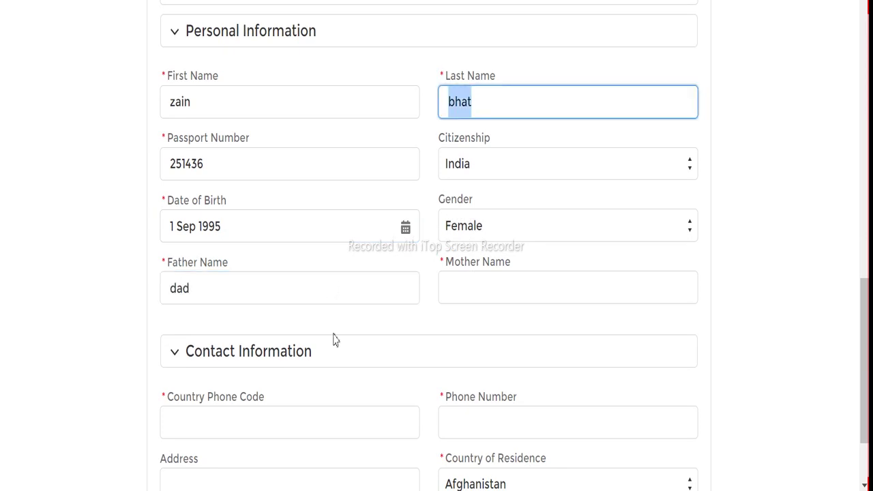
{"action": "left_click", "coordinate": [454, 295]}
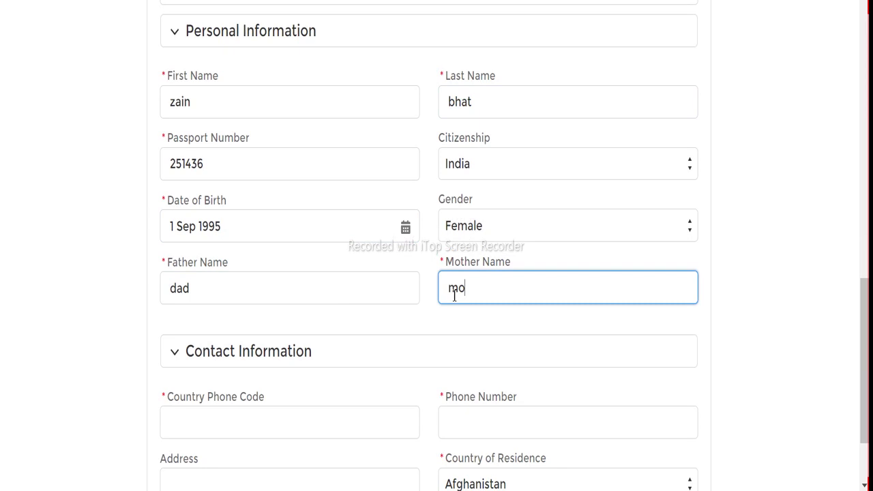
{"action": "scroll", "coordinate": [349, 319], "scroll_direction": "down", "scroll_amount": 3}
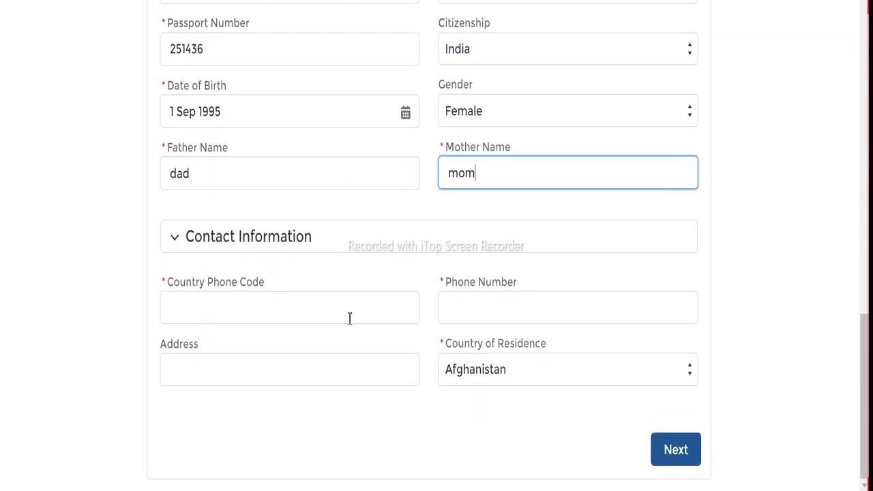
Autofill phone code, address and phone number, set residence to India, and continue
{"action": "left_click", "coordinate": [299, 311]}
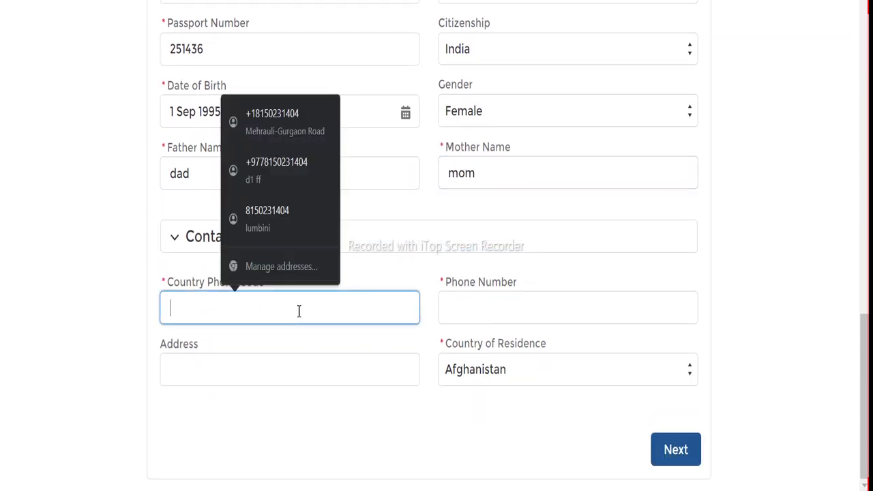
{"action": "left_click", "coordinate": [286, 186]}
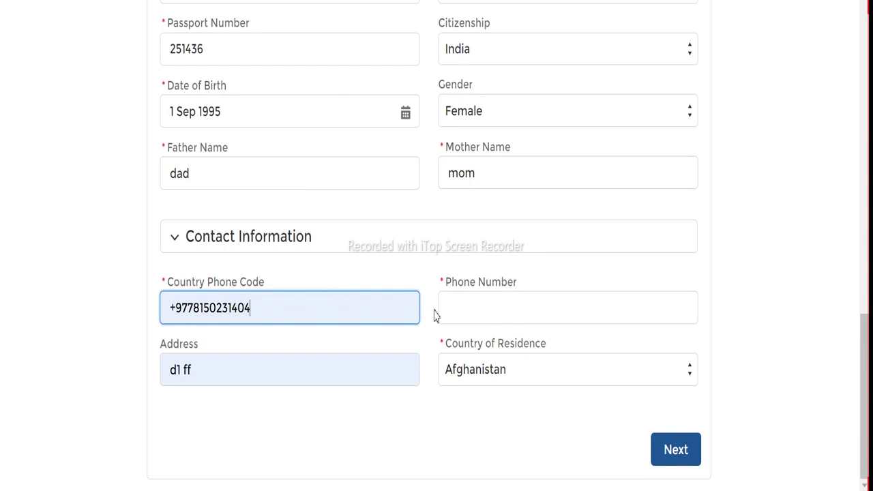
{"action": "left_click", "coordinate": [479, 307]}
{"action": "left_click", "coordinate": [542, 215]}
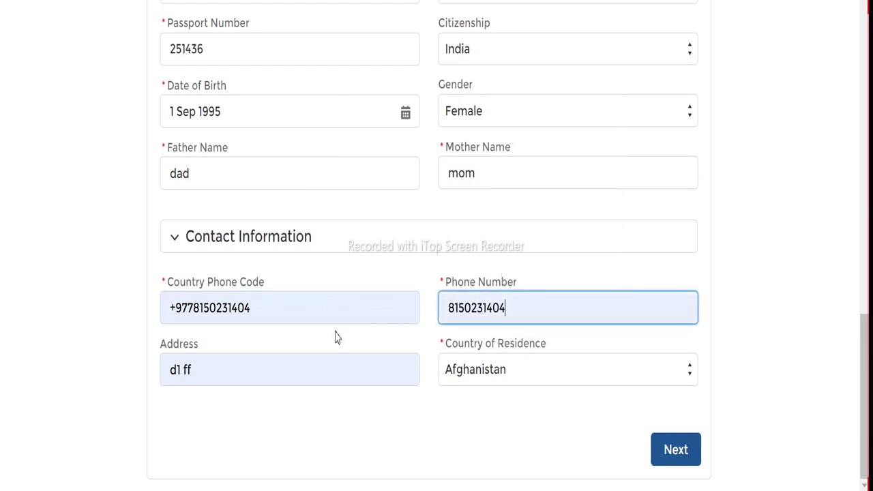
{"action": "left_click", "coordinate": [455, 375]}
{"action": "scroll", "coordinate": [510, 226], "scroll_direction": "down", "scroll_amount": 20}
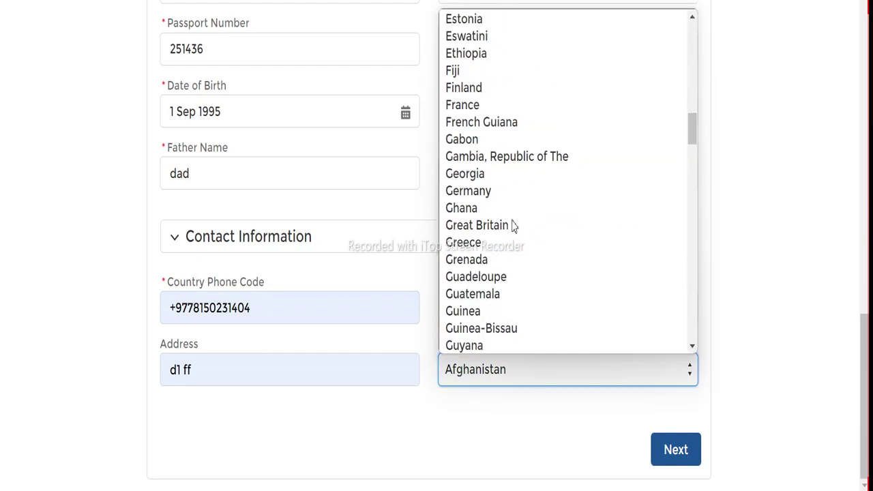
{"action": "scroll", "coordinate": [498, 225], "scroll_direction": "up", "scroll_amount": 10}
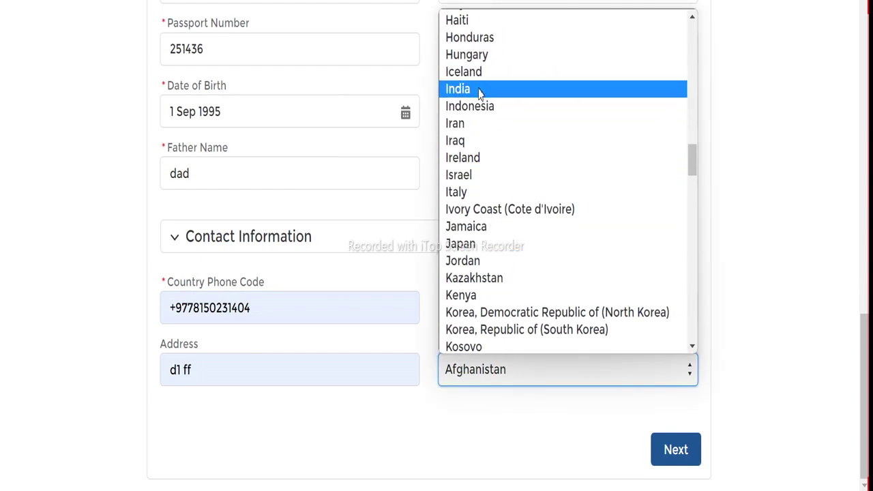
{"action": "left_click", "coordinate": [478, 88]}
{"action": "left_click", "coordinate": [674, 449]}
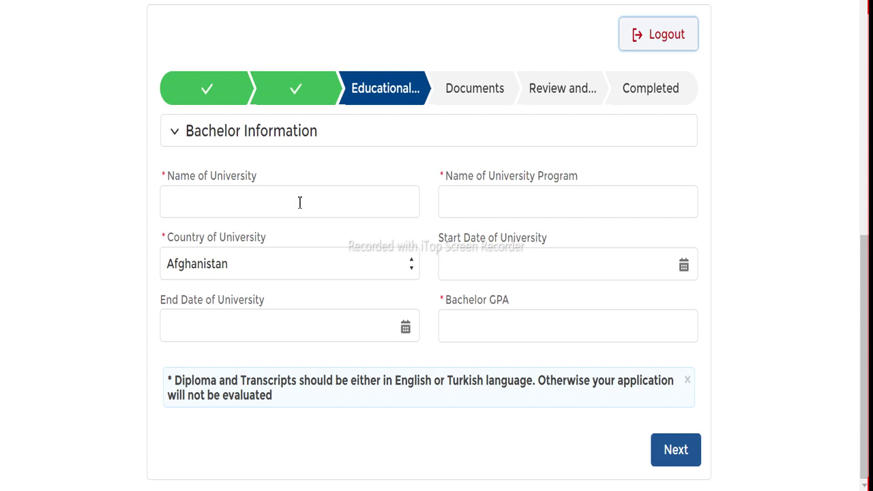
Enter 'uni' as the university name and 'bsc' as the program
{"action": "left_click", "coordinate": [287, 198]}
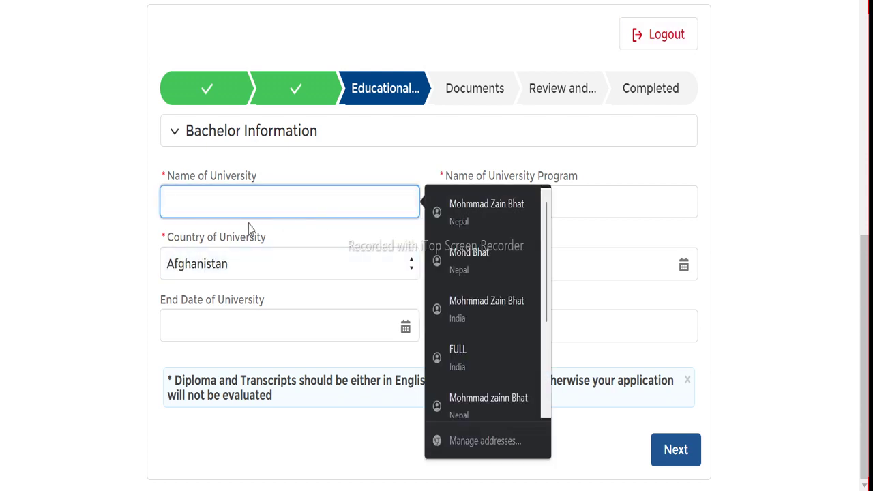
{"action": "type", "text": "uni"}
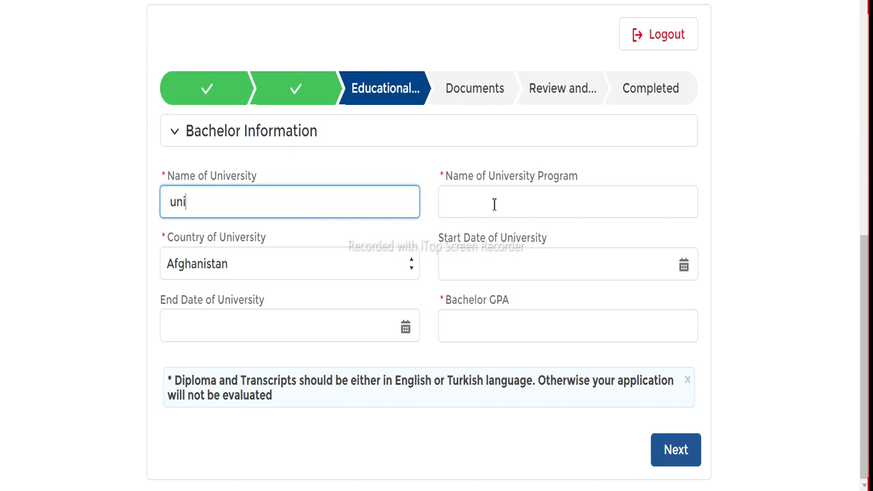
{"action": "left_click", "coordinate": [497, 199]}
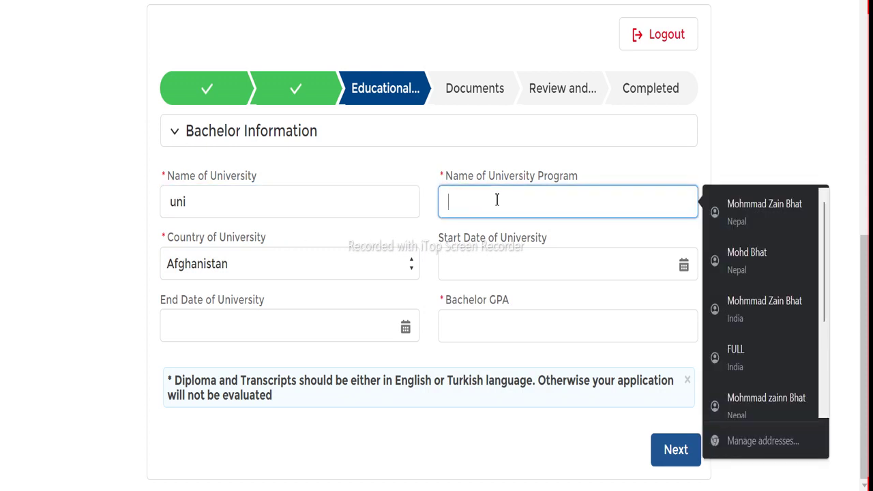
{"action": "type", "text": "bsc"}
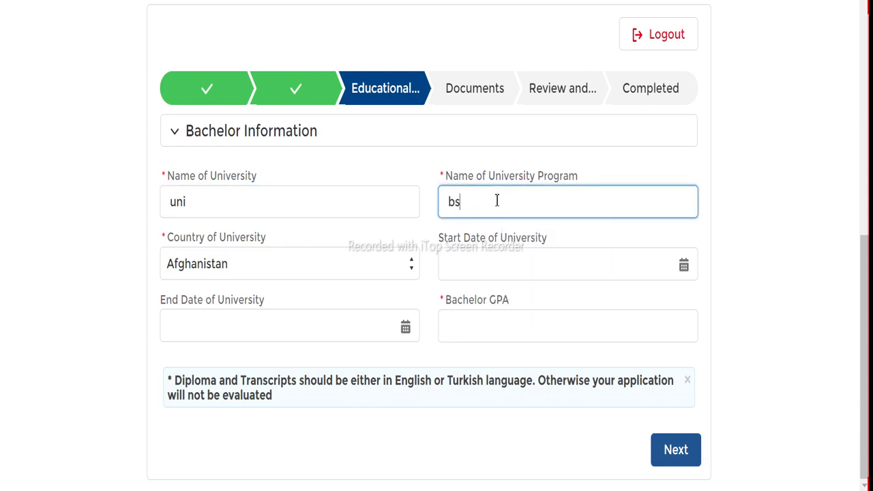
Set the university's country to India, enter GPA 3.9 and continue to Documents
{"action": "left_click", "coordinate": [243, 271]}
{"action": "scroll", "coordinate": [235, 119], "scroll_direction": "down", "scroll_amount": 20}
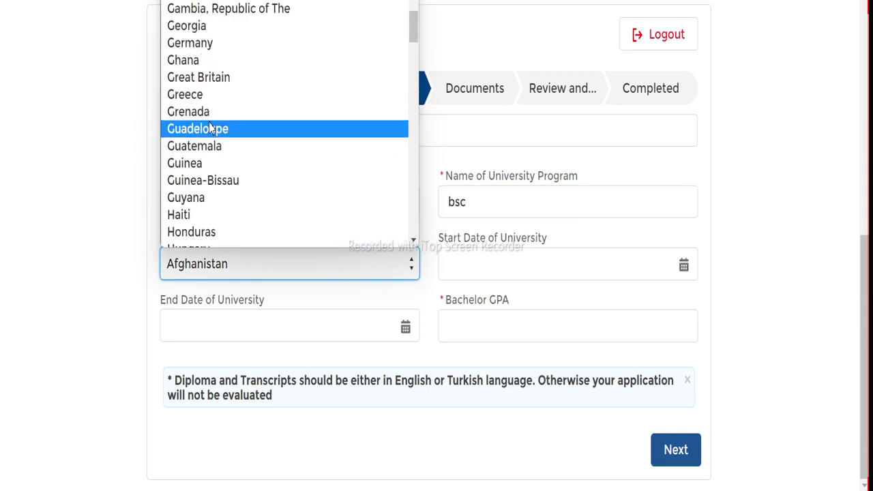
{"action": "scroll", "coordinate": [204, 127], "scroll_direction": "up", "scroll_amount": 16}
{"action": "scroll", "coordinate": [199, 190], "scroll_direction": "down", "scroll_amount": 10}
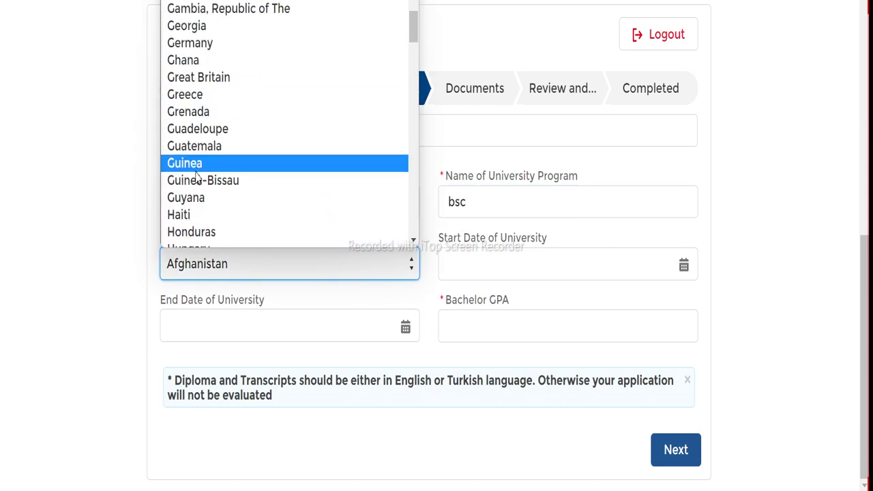
{"action": "left_click", "coordinate": [182, 117]}
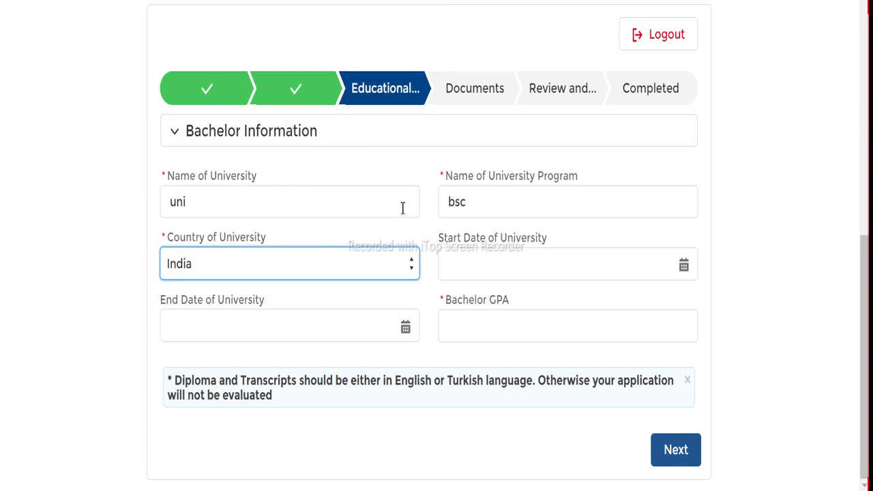
{"action": "left_click", "coordinate": [500, 326]}
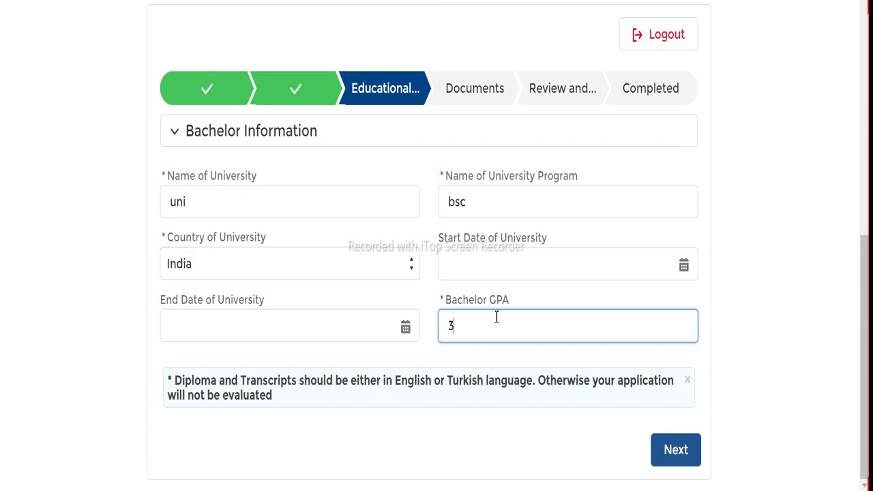
{"action": "left_click", "coordinate": [660, 461]}
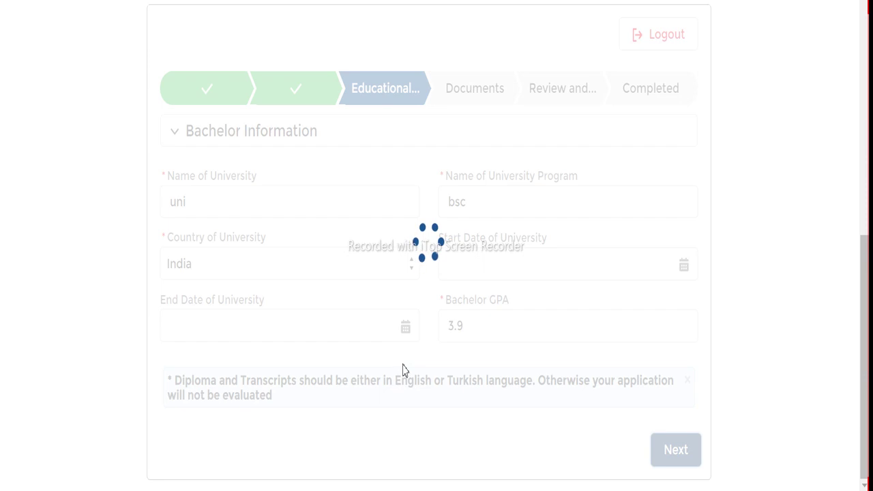
{"action": "scroll", "coordinate": [409, 327], "scroll_direction": "down", "scroll_amount": 3}
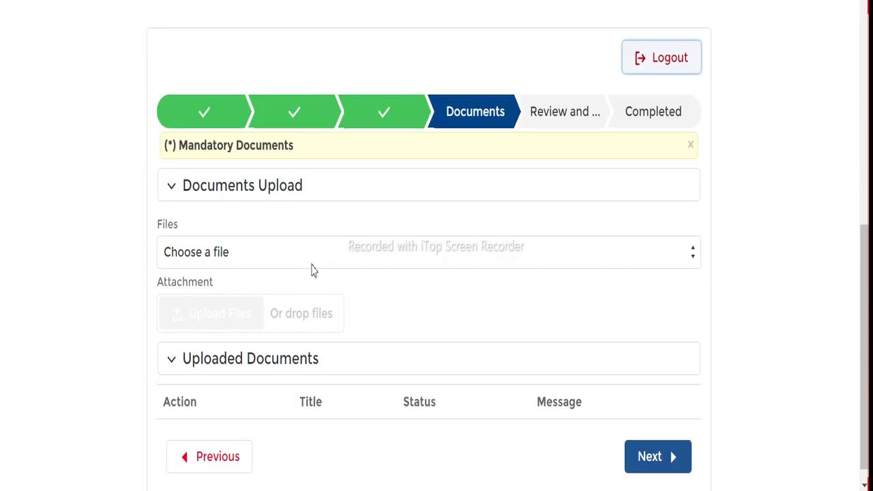
Attempt to continue past Documents, then collapse and re-expand the upload sections
{"action": "scroll", "coordinate": [313, 271], "scroll_direction": "down", "scroll_amount": 1}
{"action": "left_click", "coordinate": [645, 428]}
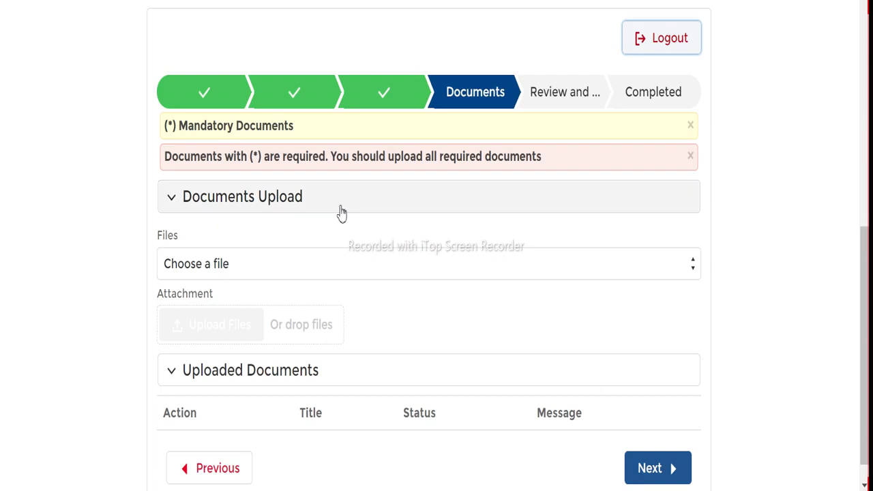
{"action": "left_click", "coordinate": [411, 208]}
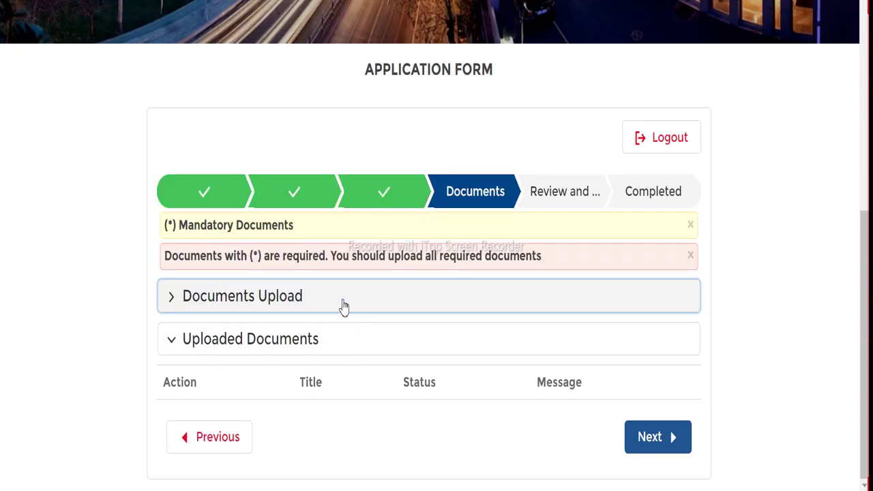
{"action": "left_click", "coordinate": [173, 338]}
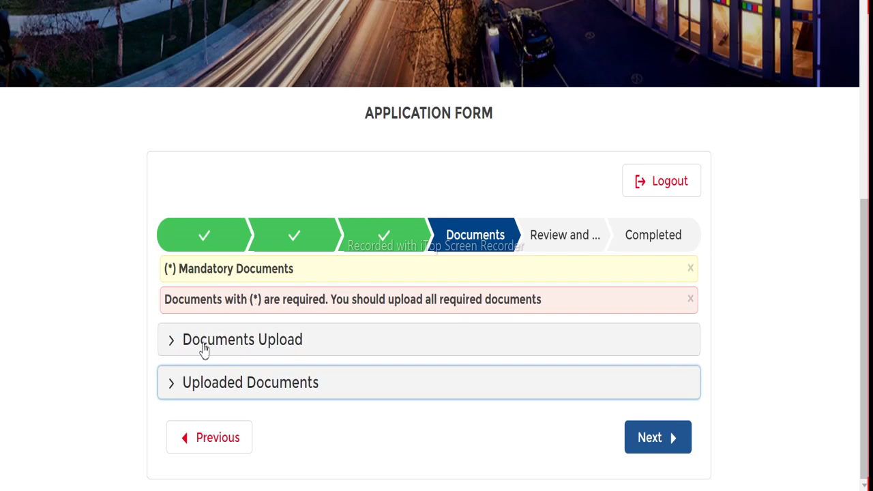
{"action": "left_click", "coordinate": [172, 337]}
{"action": "scroll", "coordinate": [256, 327], "scroll_direction": "down", "scroll_amount": 2}
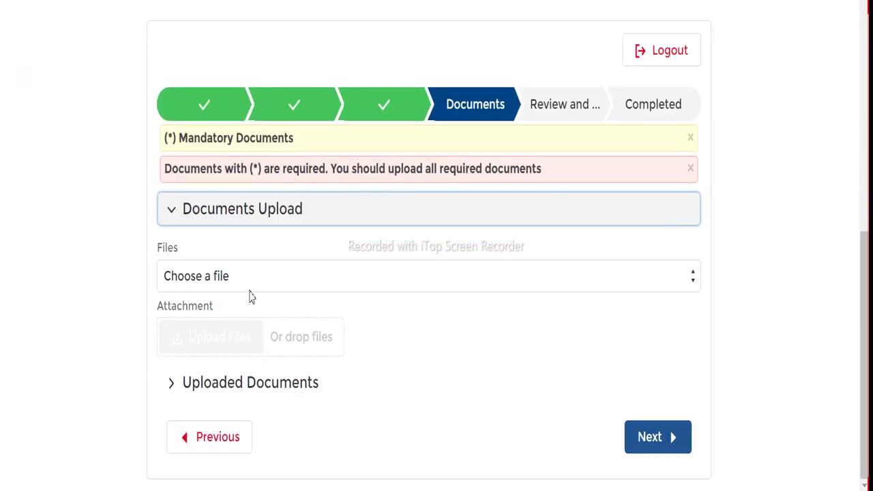
Review the Uploaded Documents table listing all eight documents, leaving the Files type unselected
{"action": "left_click", "coordinate": [256, 276]}
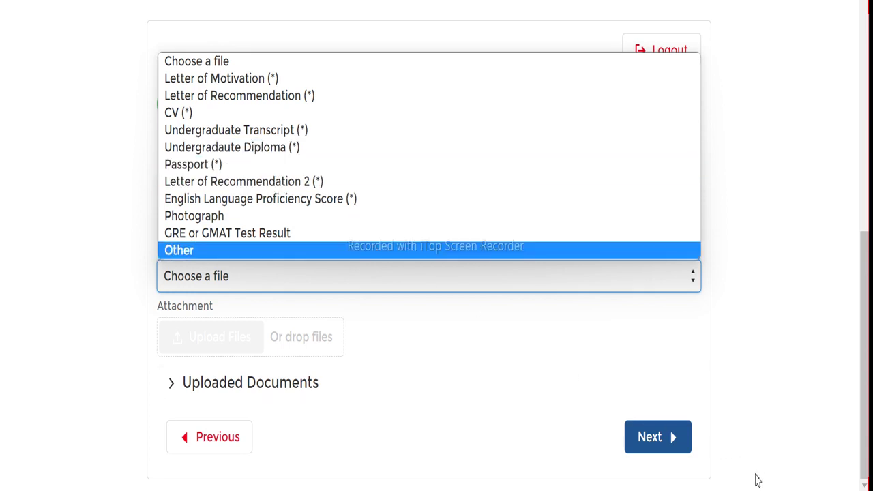
{"action": "left_click", "coordinate": [336, 382]}
{"action": "scroll", "coordinate": [337, 221], "scroll_direction": "down", "scroll_amount": 2}
{"action": "scroll", "coordinate": [359, 274], "scroll_direction": "down", "scroll_amount": 3}
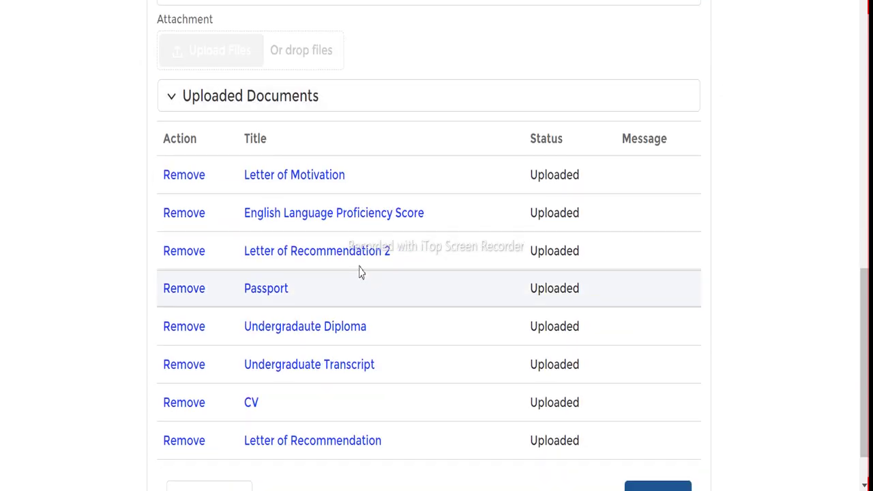
{"action": "scroll", "coordinate": [377, 259], "scroll_direction": "up", "scroll_amount": 3}
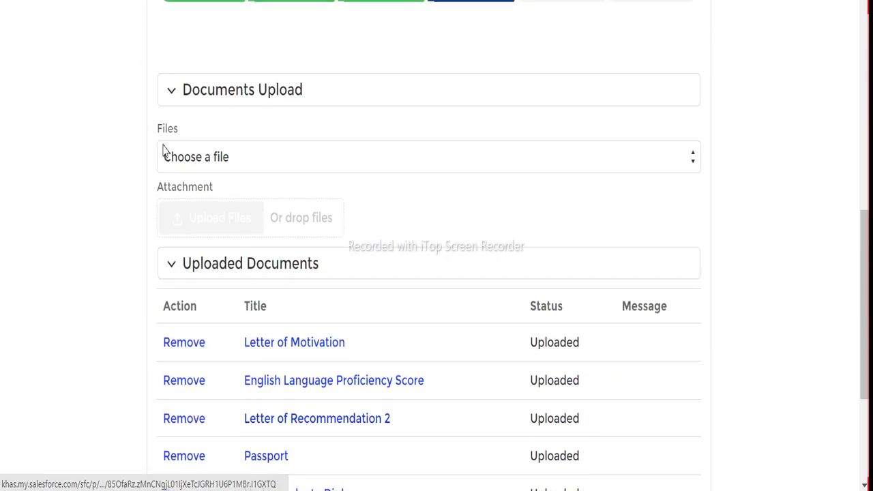
{"action": "left_click", "coordinate": [221, 158]}
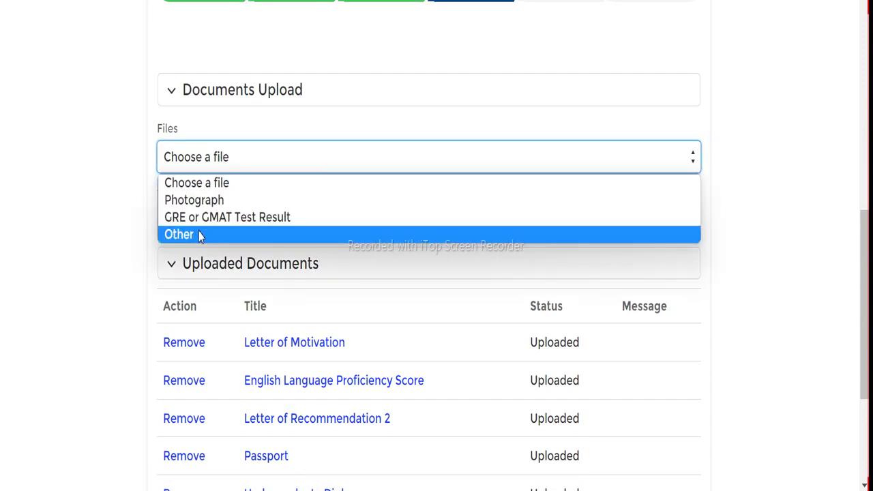
{"action": "left_click", "coordinate": [264, 123]}
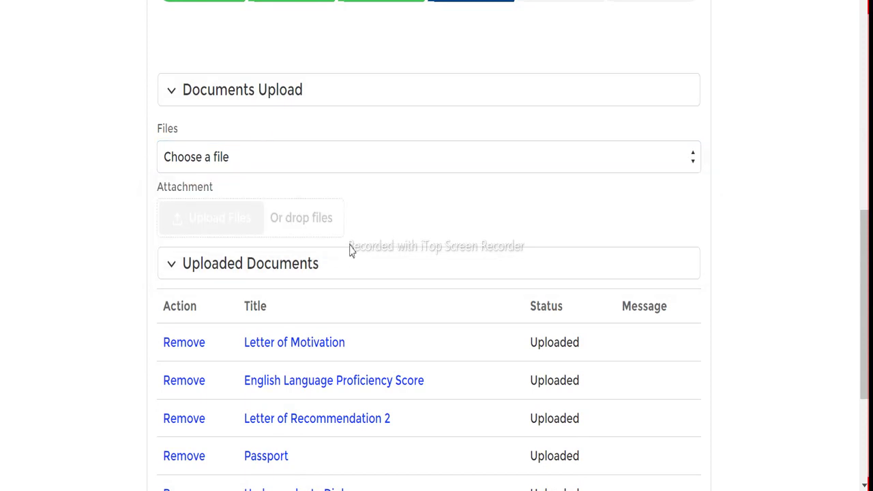
{"action": "scroll", "coordinate": [279, 265], "scroll_direction": "down", "scroll_amount": 3}
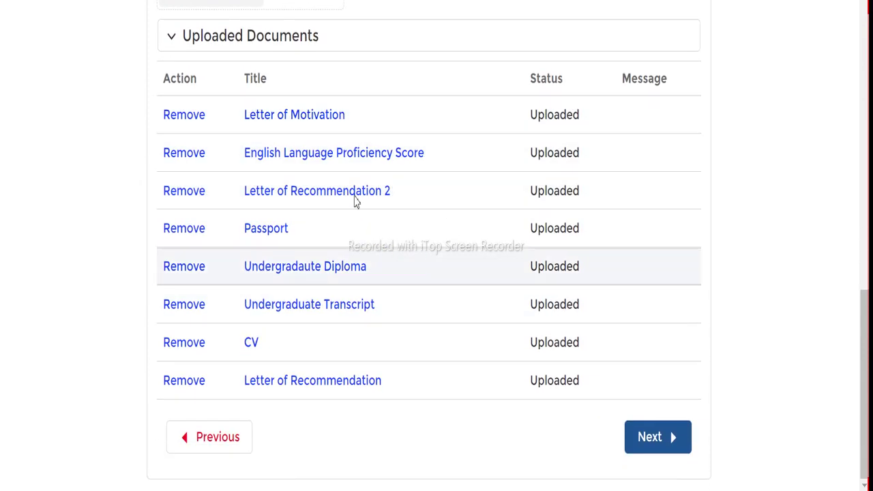
Review the Master's application, accept the terms and conditions, and complete the submission
{"action": "left_click", "coordinate": [636, 444]}
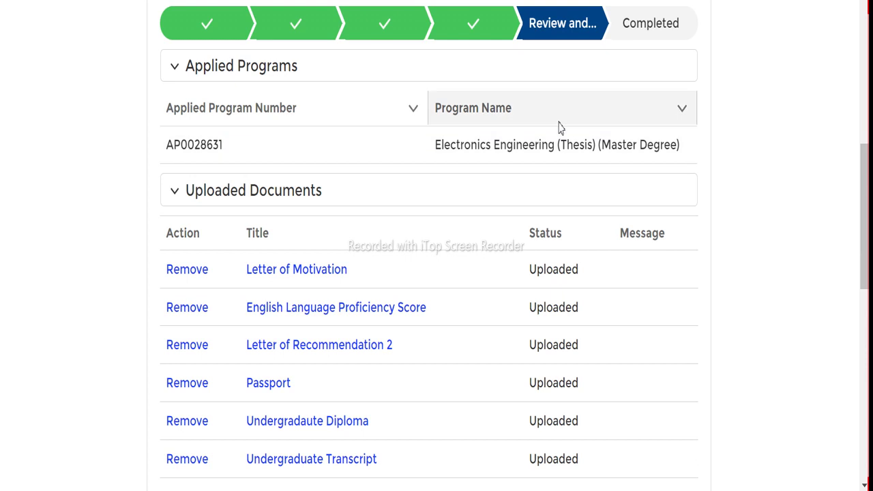
{"action": "scroll", "coordinate": [560, 128], "scroll_direction": "down", "scroll_amount": 10}
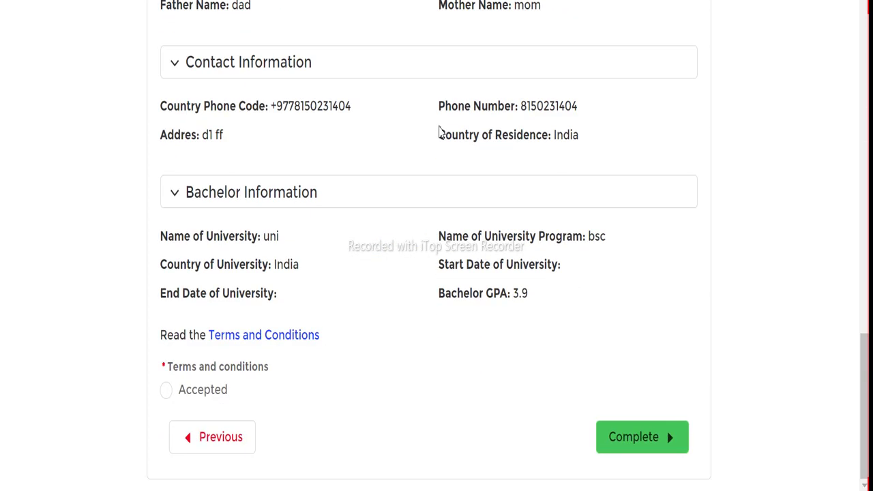
{"action": "left_click", "coordinate": [627, 444]}
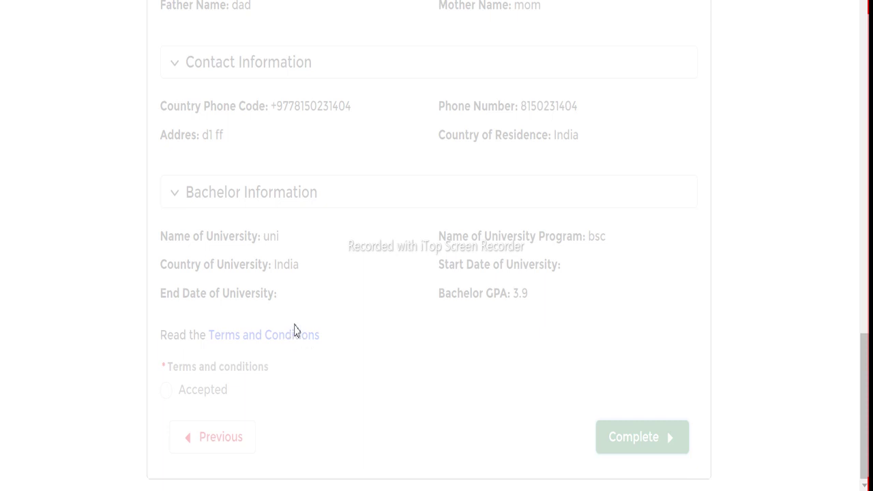
{"action": "left_click", "coordinate": [165, 390]}
{"action": "left_click", "coordinate": [613, 455]}
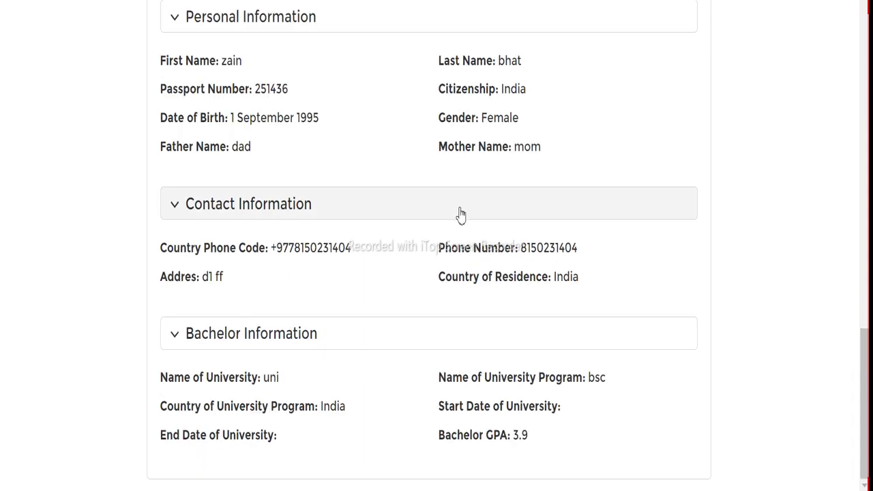
{"action": "scroll", "coordinate": [477, 210], "scroll_direction": "up", "scroll_amount": 6}
{"action": "scroll", "coordinate": [485, 211], "scroll_direction": "up", "scroll_amount": 5}
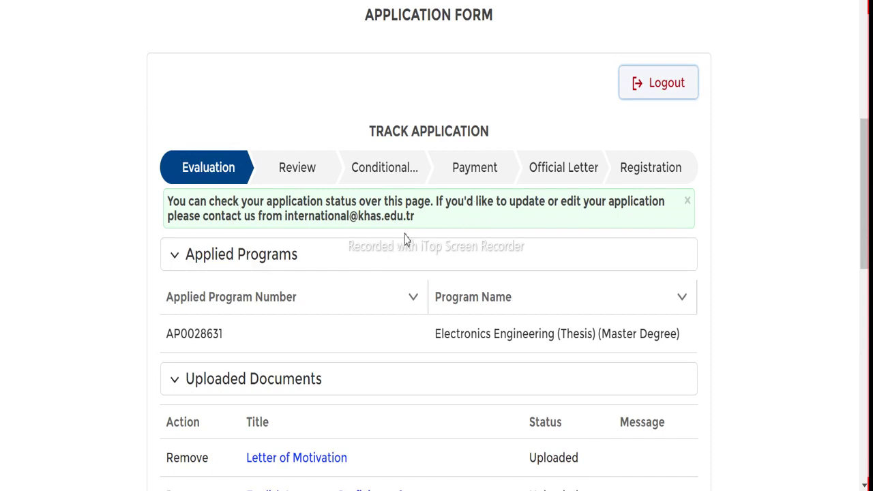
Collapse the Applied Programs, Uploaded Documents, Personal, Contact and Bachelor Information sections
{"action": "scroll", "coordinate": [405, 236], "scroll_direction": "down", "scroll_amount": 10}
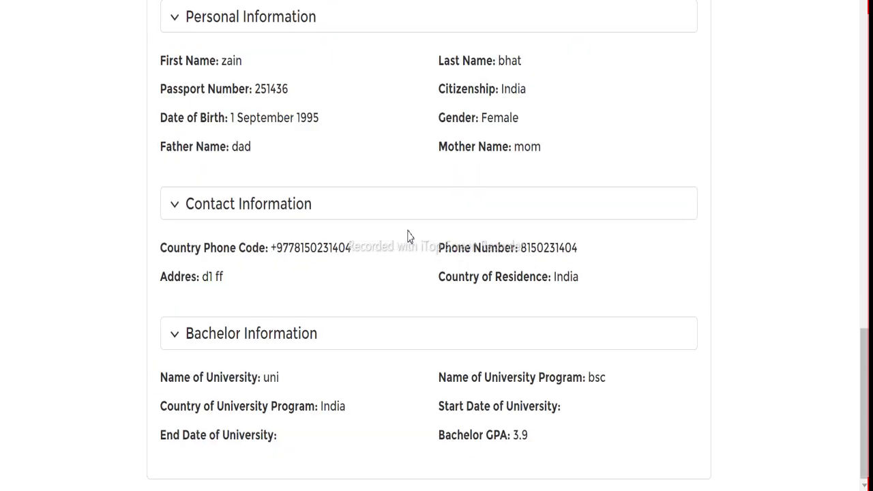
{"action": "scroll", "coordinate": [498, 264], "scroll_direction": "up", "scroll_amount": 10}
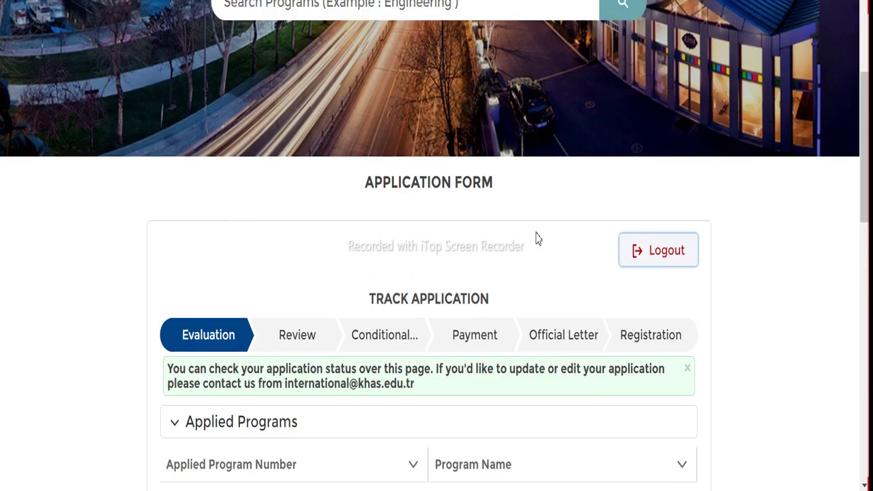
{"action": "scroll", "coordinate": [324, 300], "scroll_direction": "down", "scroll_amount": 3}
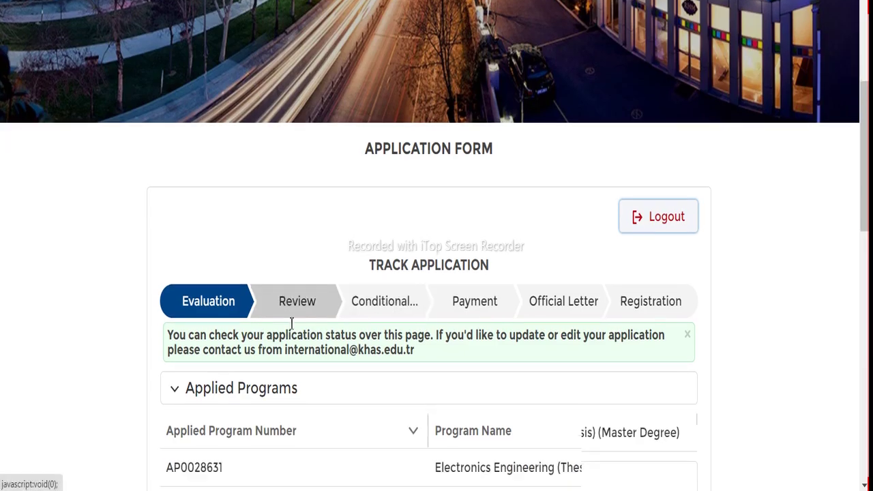
{"action": "left_click", "coordinate": [180, 258]}
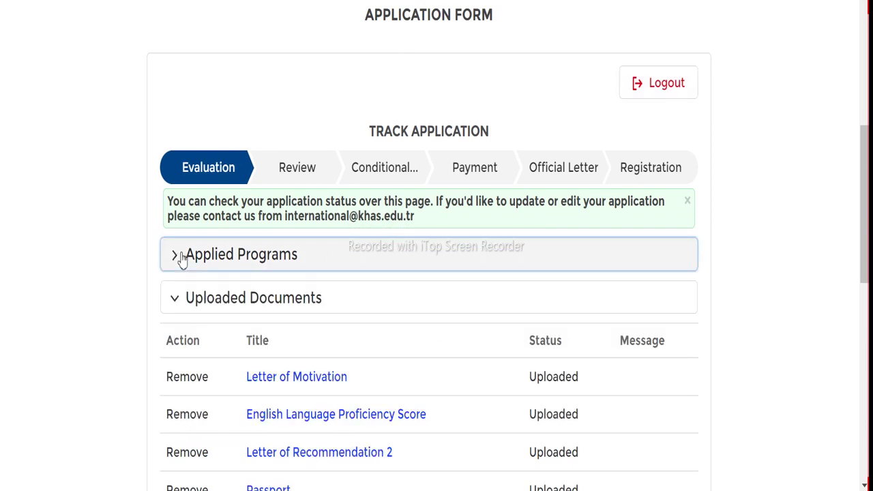
{"action": "left_click", "coordinate": [176, 300]}
{"action": "scroll", "coordinate": [175, 198], "scroll_direction": "down", "scroll_amount": 3}
{"action": "left_click", "coordinate": [176, 180]}
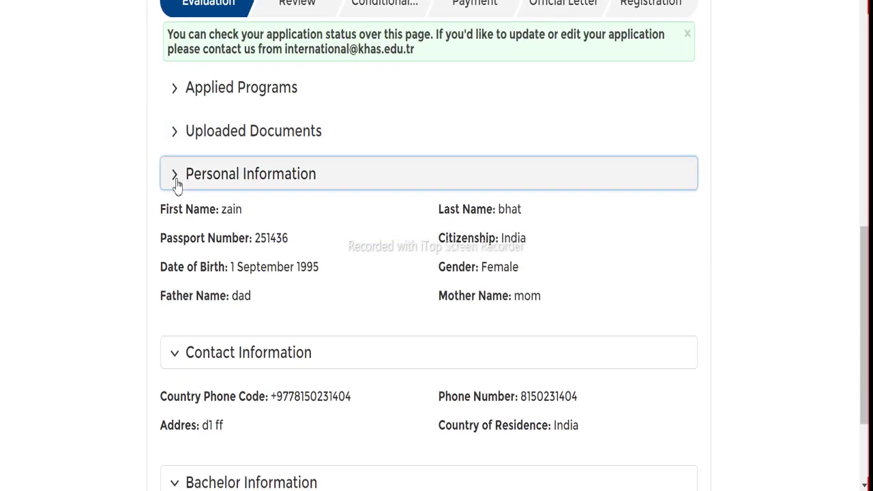
{"action": "left_click", "coordinate": [176, 354]}
{"action": "scroll", "coordinate": [175, 333], "scroll_direction": "down", "scroll_amount": 2}
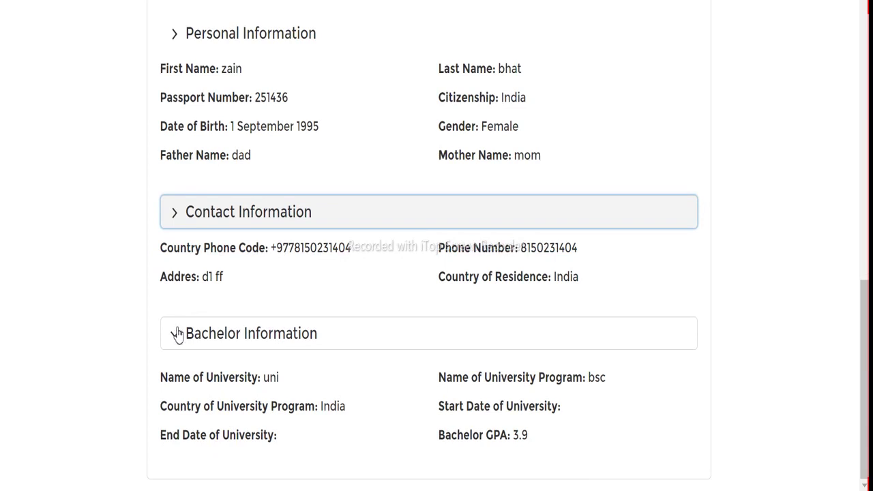
{"action": "left_click", "coordinate": [176, 342]}
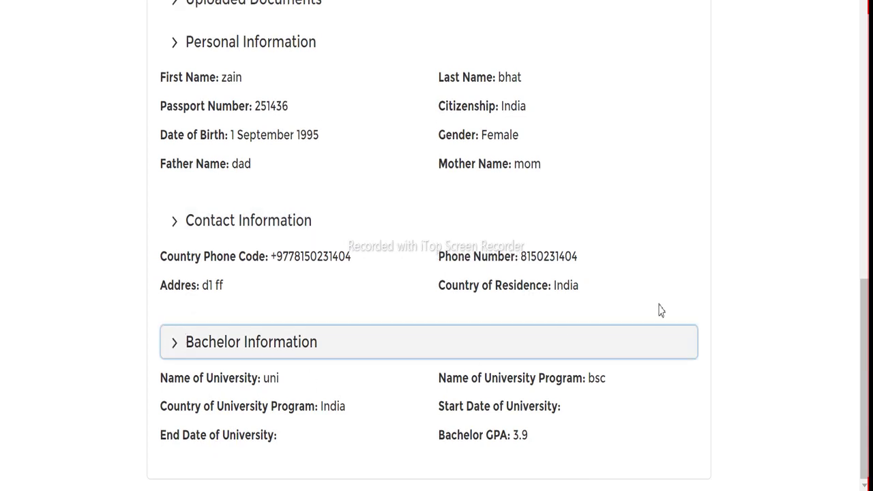
{"action": "scroll", "coordinate": [607, 300], "scroll_direction": "up", "scroll_amount": 8}
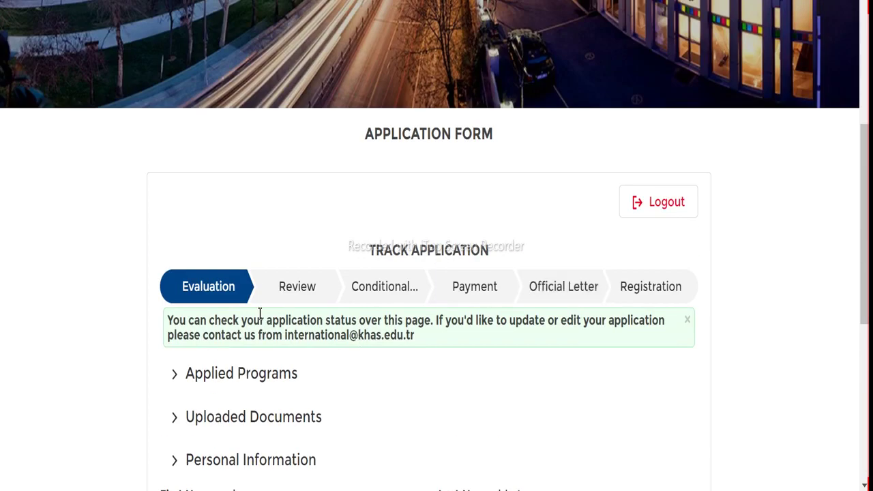
View the Review, Conditional, Payment, Official Letter and Registration stages, then return to Evaluation
{"action": "left_click", "coordinate": [295, 288]}
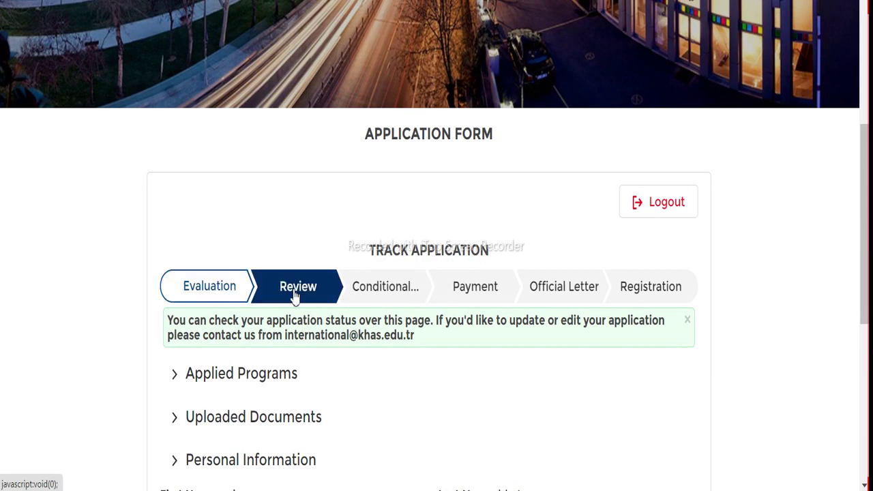
{"action": "scroll", "coordinate": [343, 298], "scroll_direction": "down", "scroll_amount": 2}
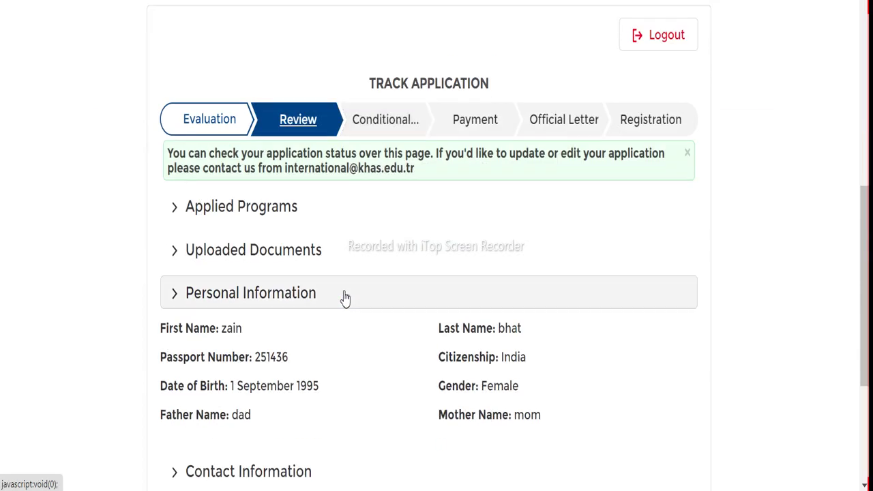
{"action": "scroll", "coordinate": [421, 179], "scroll_direction": "down", "scroll_amount": 3}
{"action": "scroll", "coordinate": [421, 203], "scroll_direction": "up", "scroll_amount": 4}
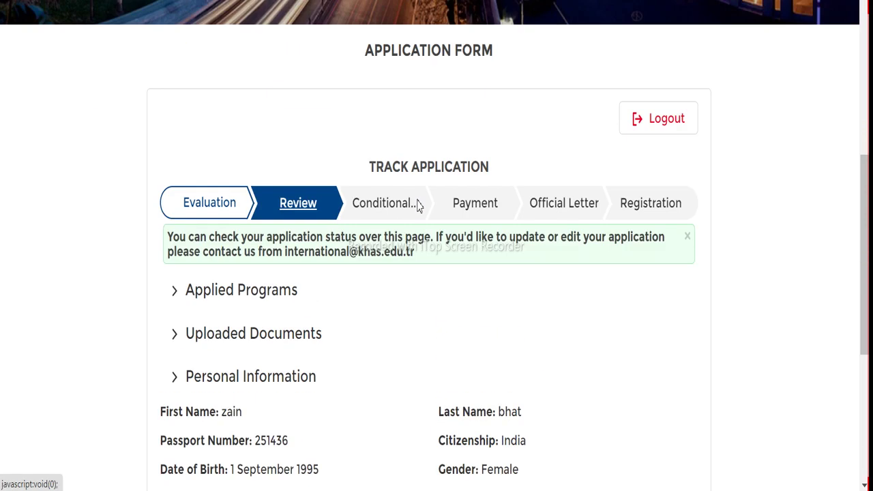
{"action": "left_click", "coordinate": [392, 213]}
{"action": "left_click", "coordinate": [501, 208]}
{"action": "left_click", "coordinate": [569, 213]}
{"action": "left_click", "coordinate": [672, 205]}
{"action": "left_click", "coordinate": [197, 208]}
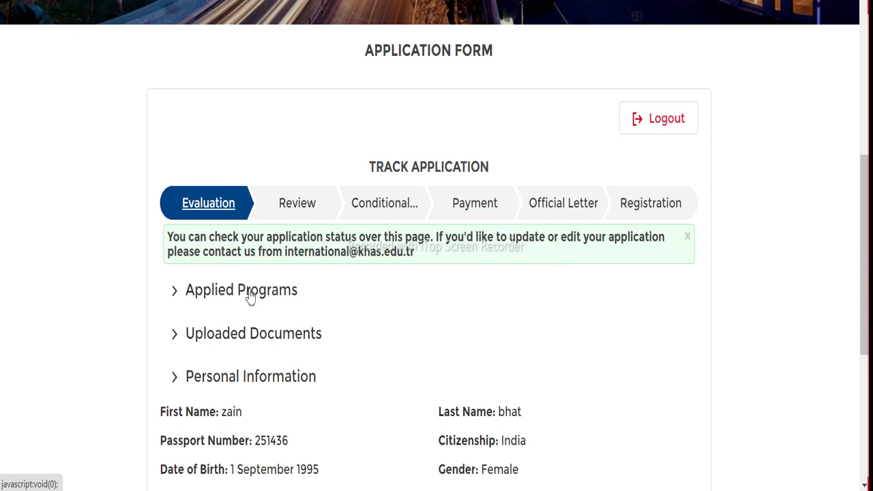
Step through the stages again from Review to Registration and go back to the page top
{"action": "scroll", "coordinate": [435, 268], "scroll_direction": "down", "scroll_amount": 5}
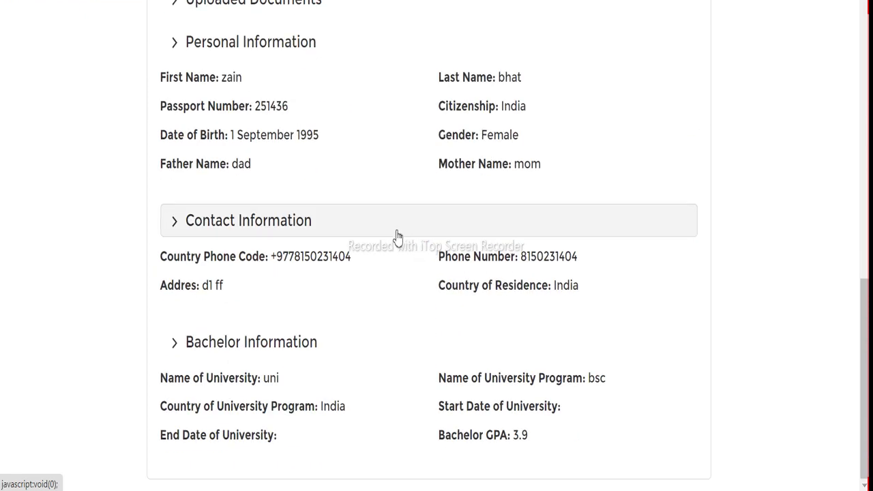
{"action": "scroll", "coordinate": [397, 234], "scroll_direction": "up", "scroll_amount": 6}
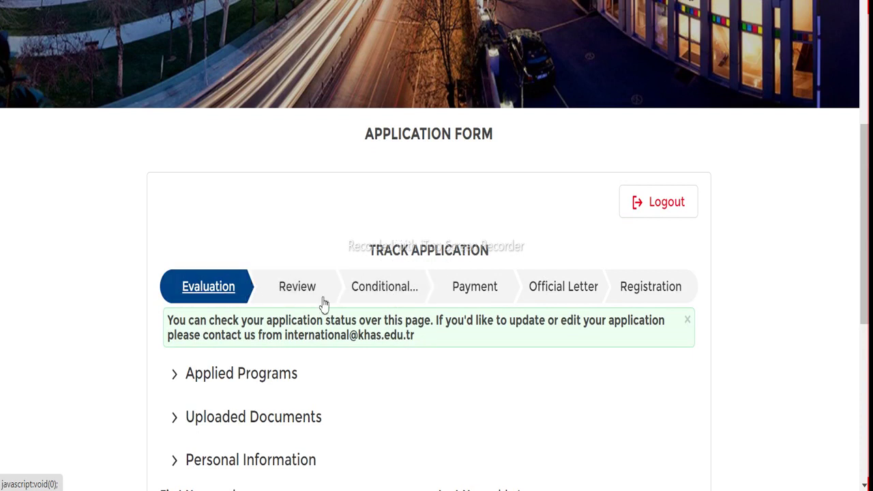
{"action": "scroll", "coordinate": [222, 305], "scroll_direction": "down", "scroll_amount": 1}
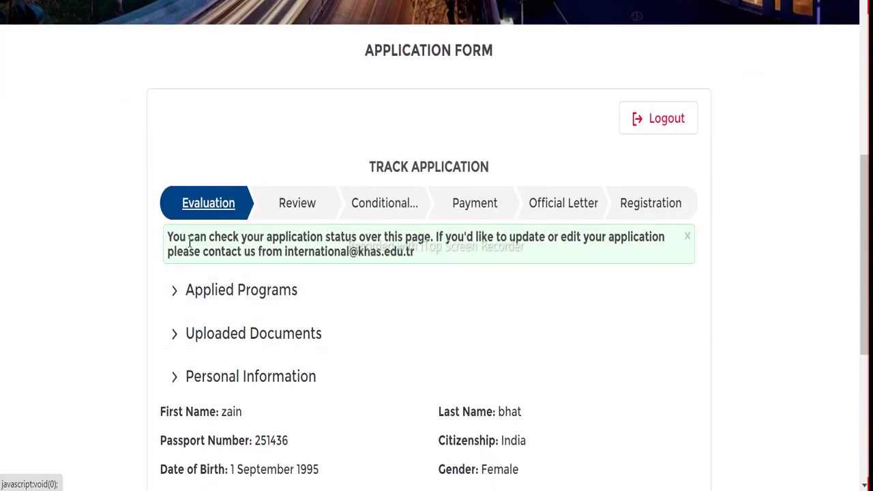
{"action": "left_click", "coordinate": [287, 214]}
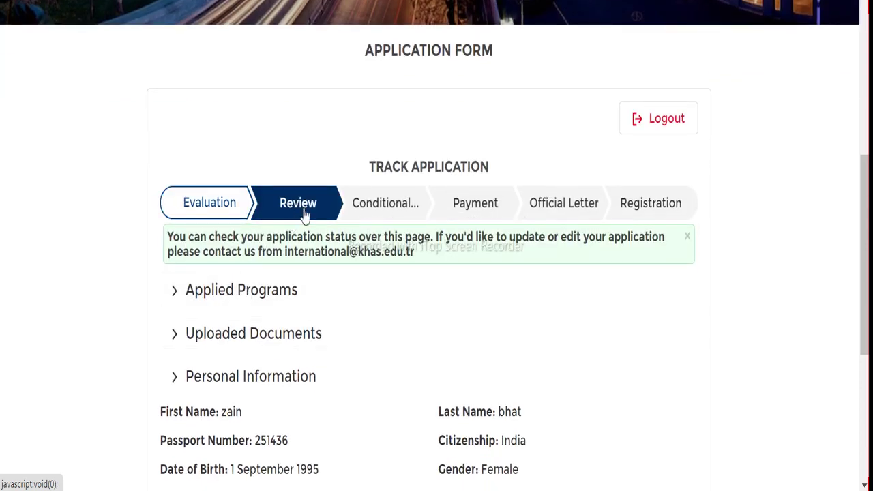
{"action": "left_click", "coordinate": [366, 214]}
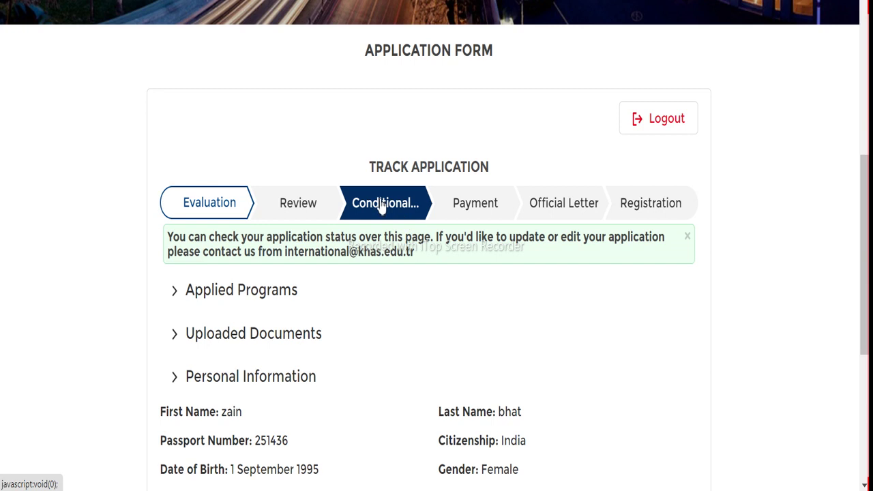
{"action": "left_click", "coordinate": [475, 203]}
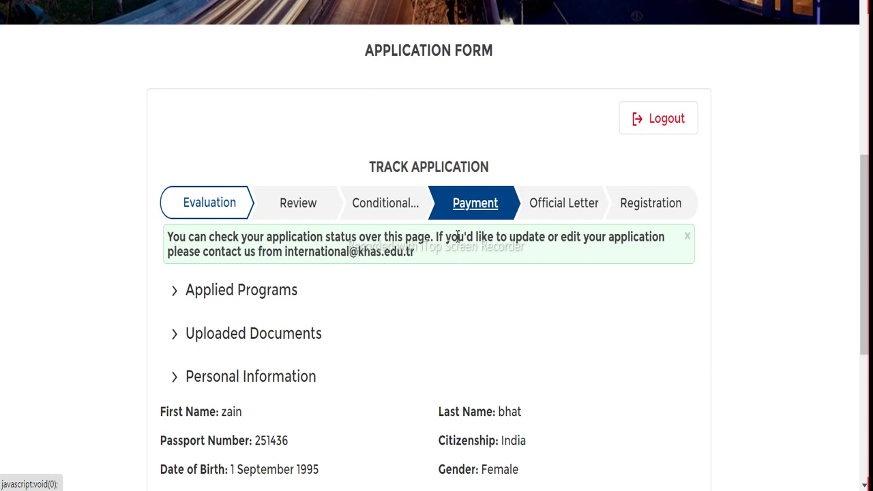
{"action": "left_click", "coordinate": [572, 214]}
{"action": "left_click", "coordinate": [624, 210]}
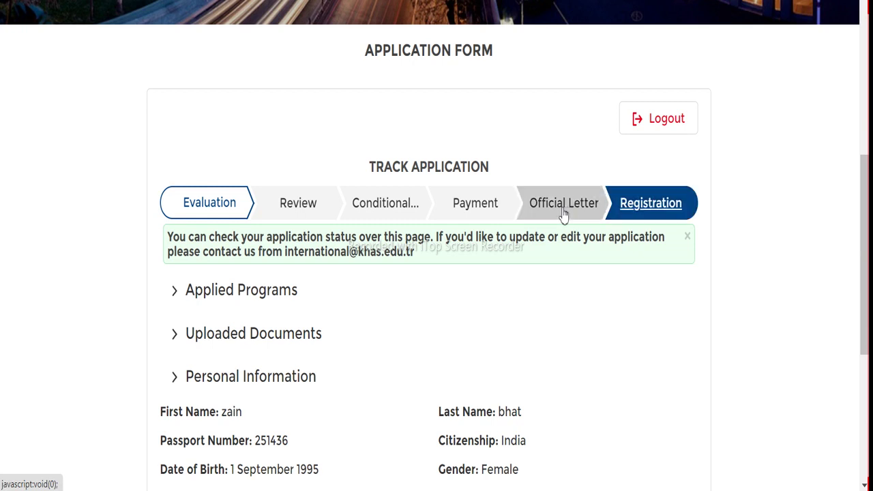
{"action": "scroll", "coordinate": [569, 214], "scroll_direction": "up", "scroll_amount": 7}
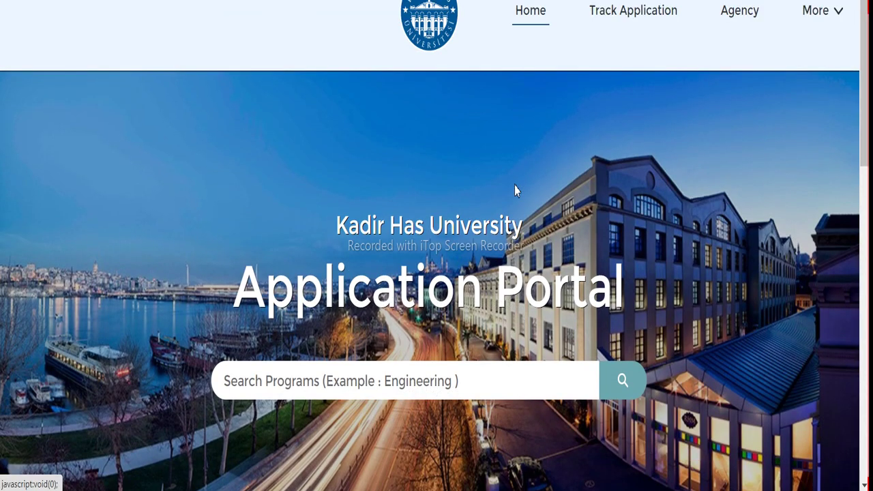